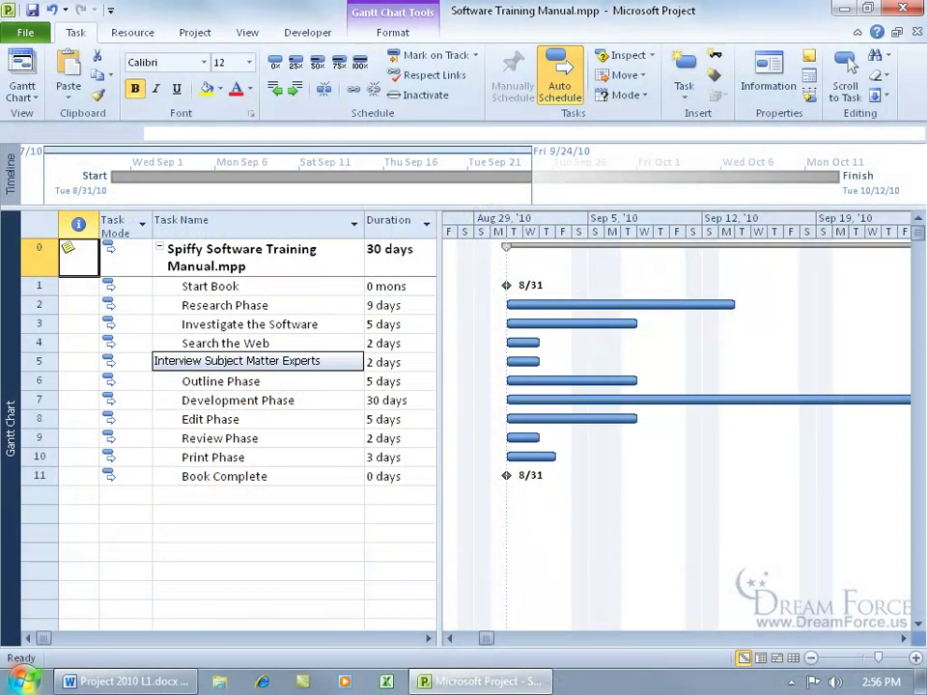
Commit 'Interview Subject Matter Experts' as the name of task 5.
left_click(223, 333)
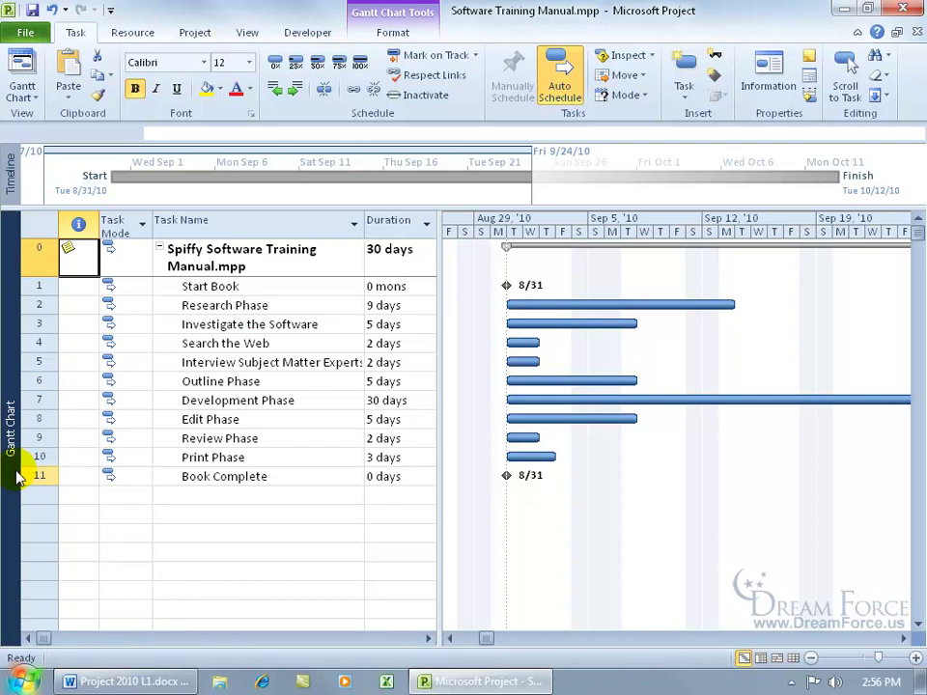
left_click(32, 96)
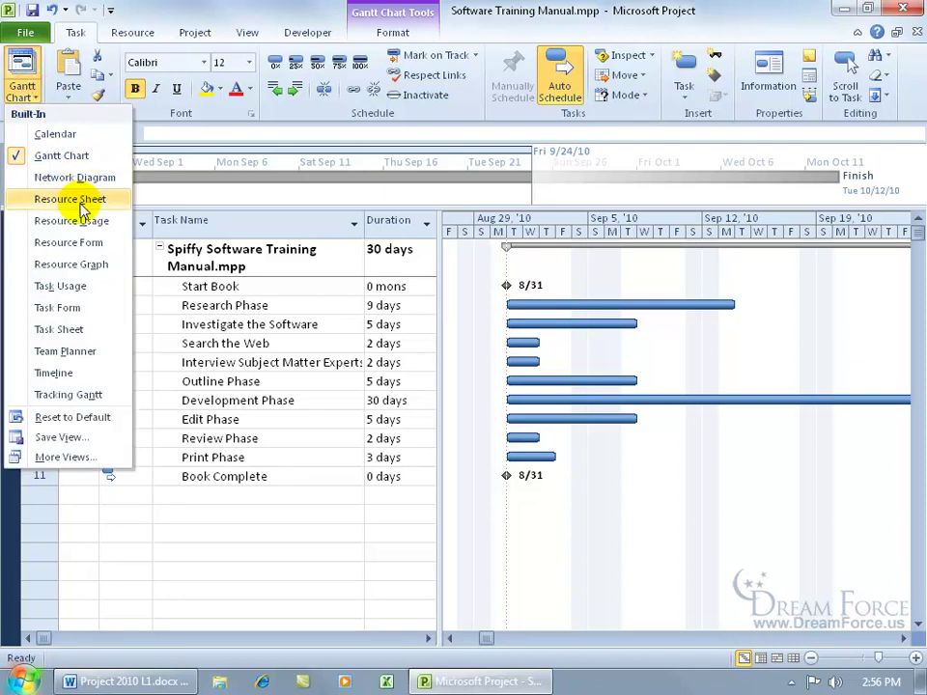
left_click(65, 458)
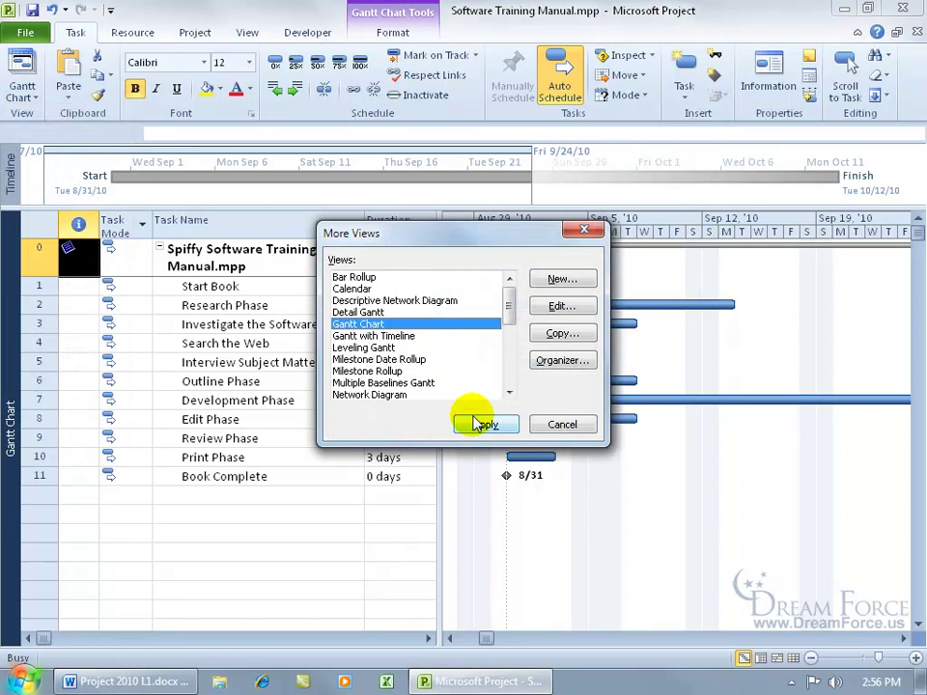
left_click(565, 425)
left_click(215, 362)
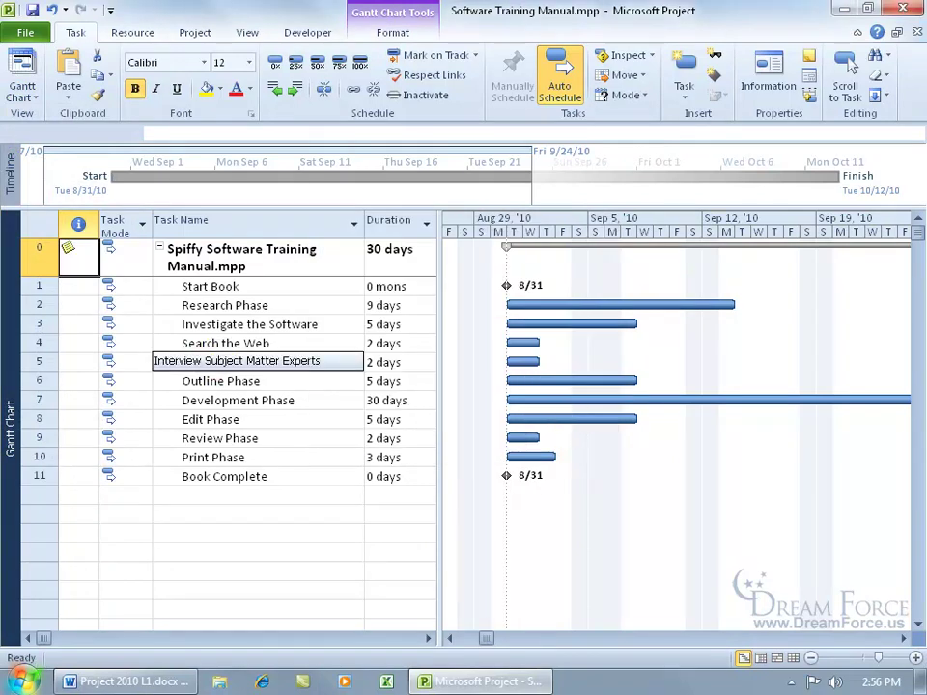
left_click(195, 32)
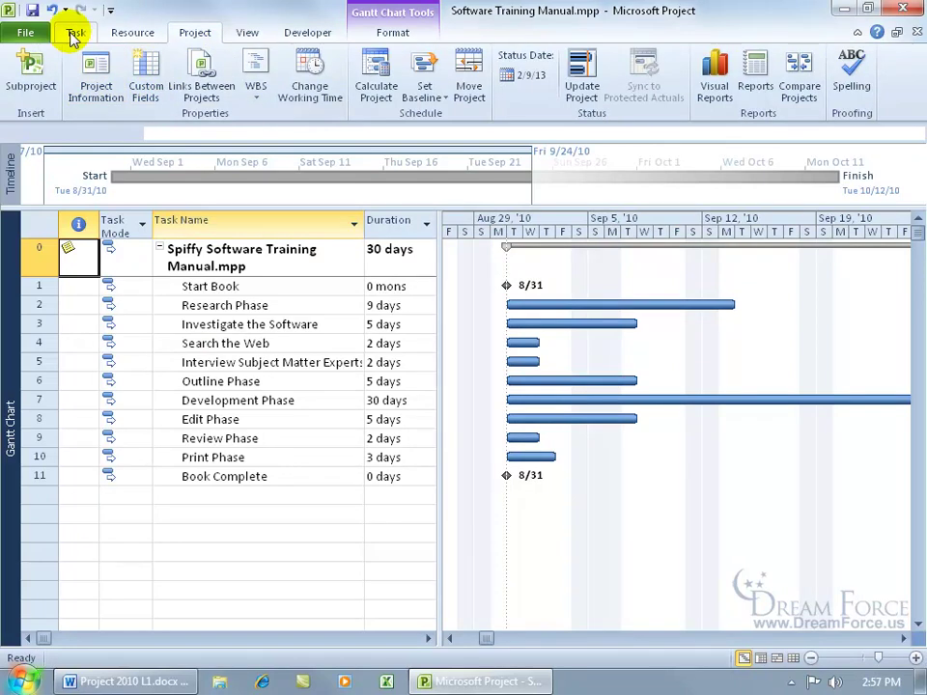
right_click(10, 353)
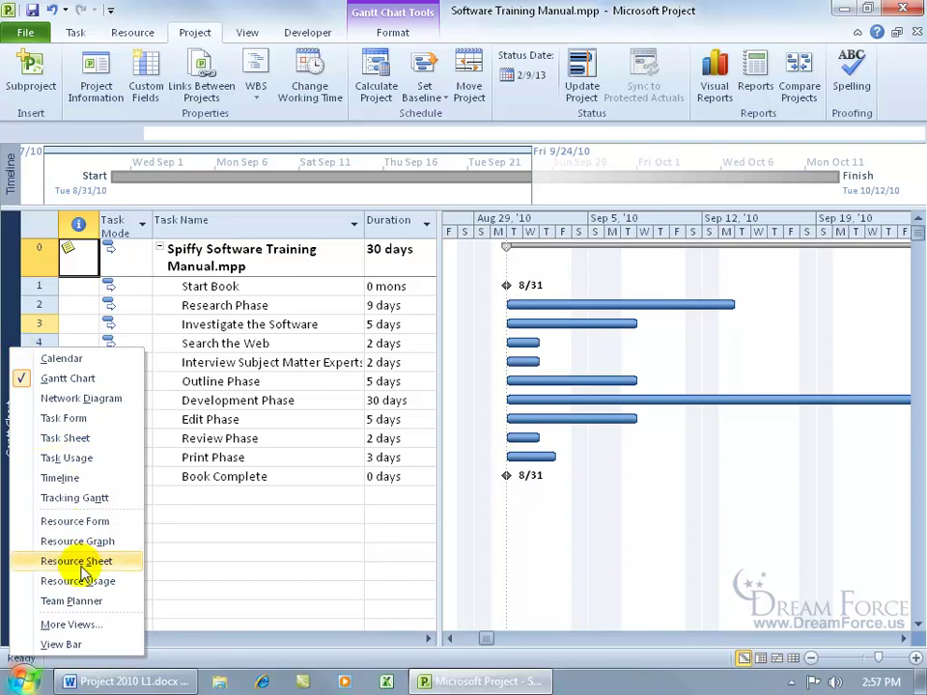
left_click(71, 624)
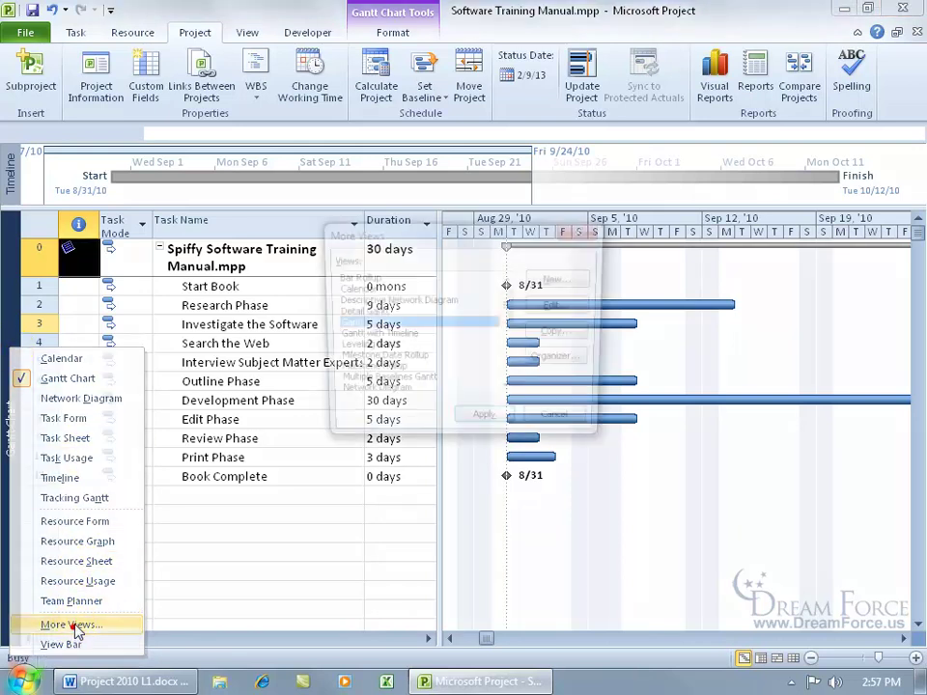
left_click(563, 426)
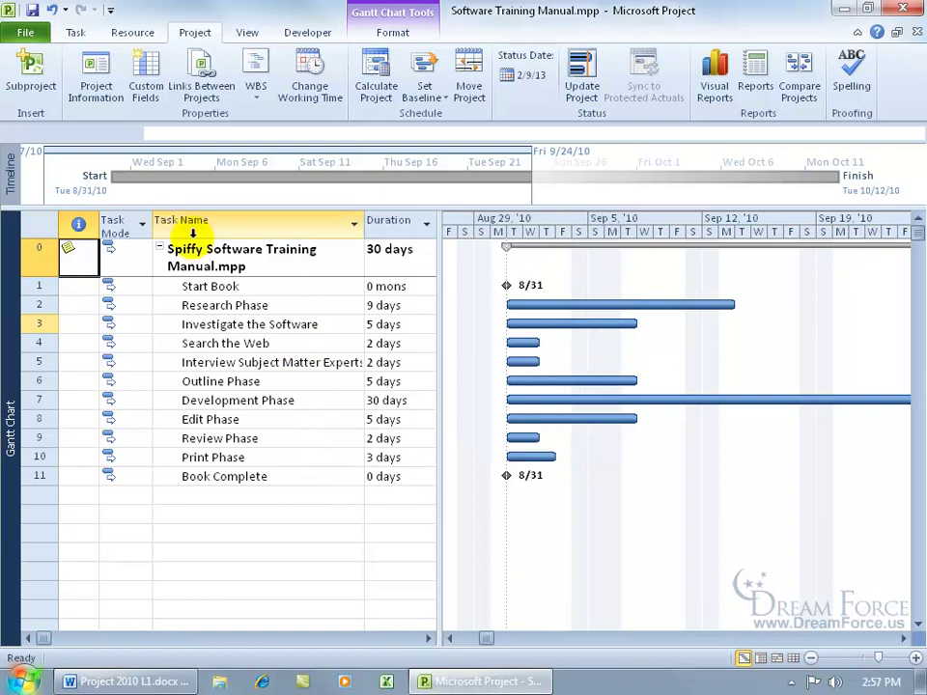
left_click(76, 31)
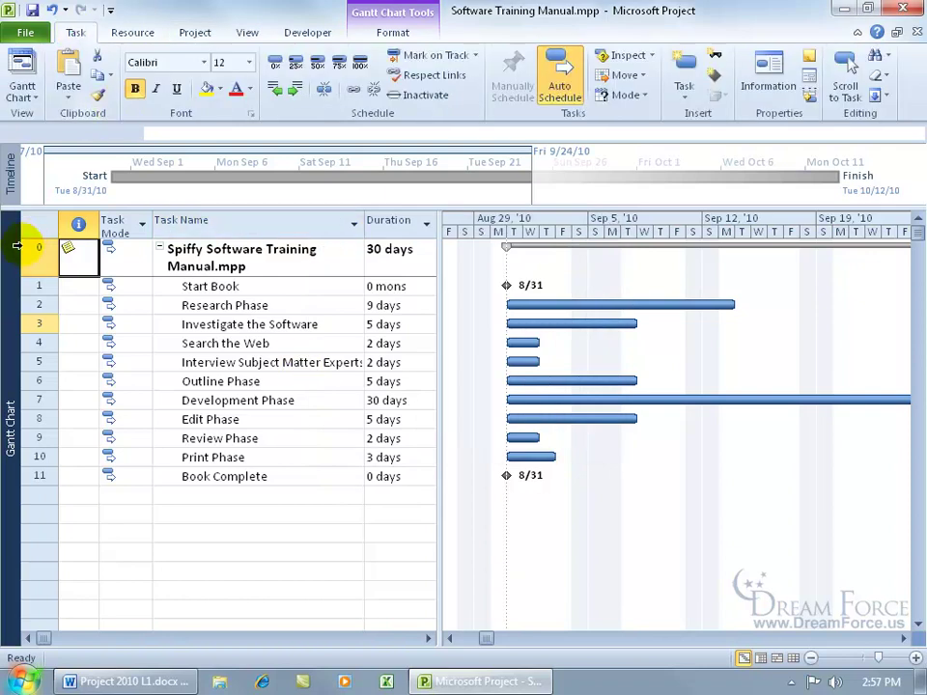
right_click(8, 298)
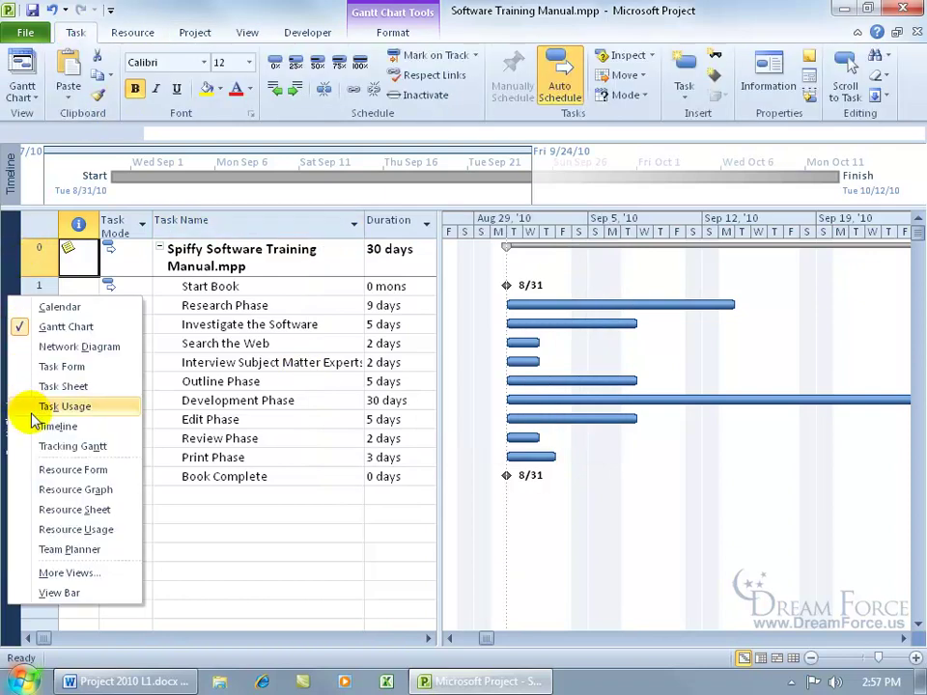
left_click(53, 594)
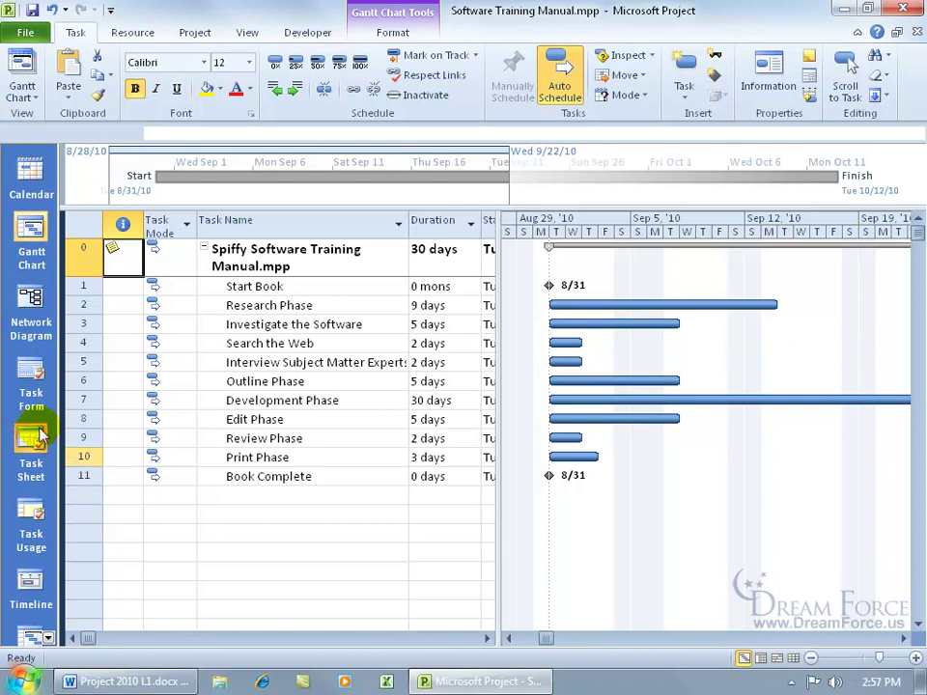
left_click(46, 640)
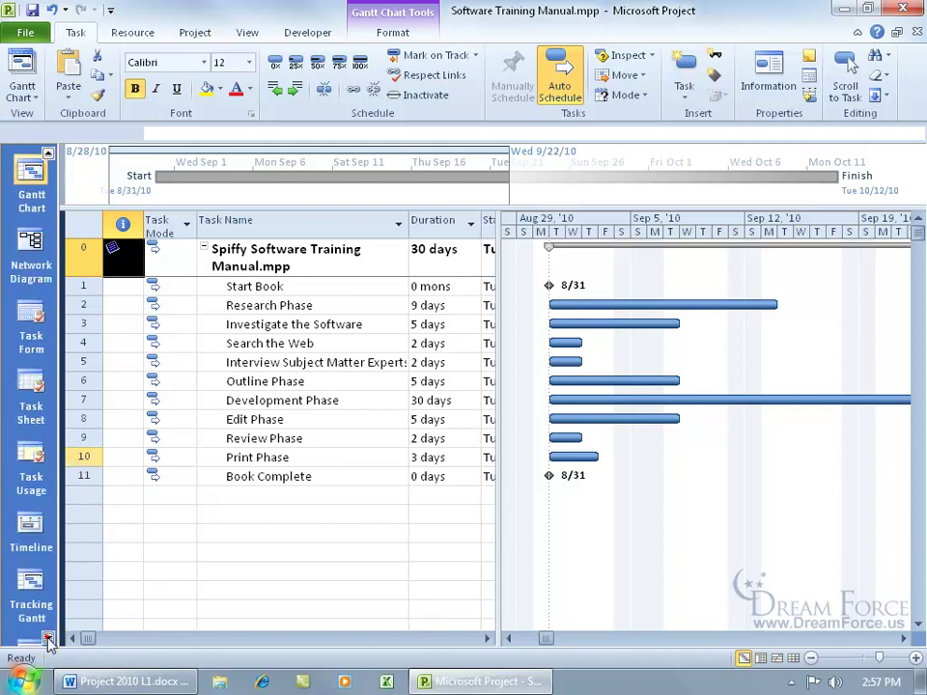
left_click(46, 640)
left_click(46, 639)
left_click(46, 640)
left_click(47, 639)
left_click(46, 639)
left_click(34, 604)
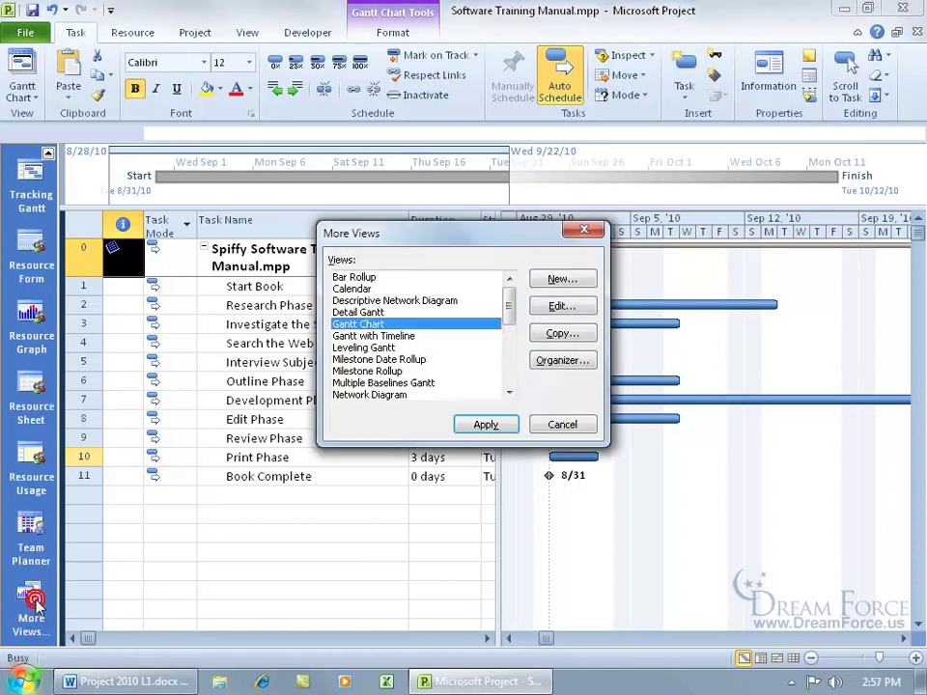
left_click(558, 425)
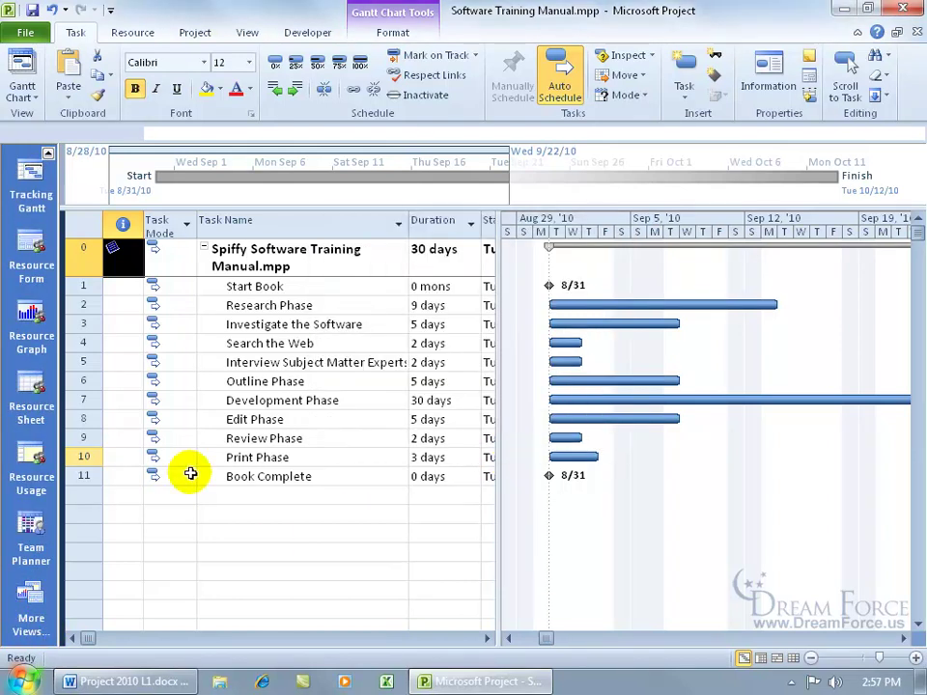
right_click(24, 419)
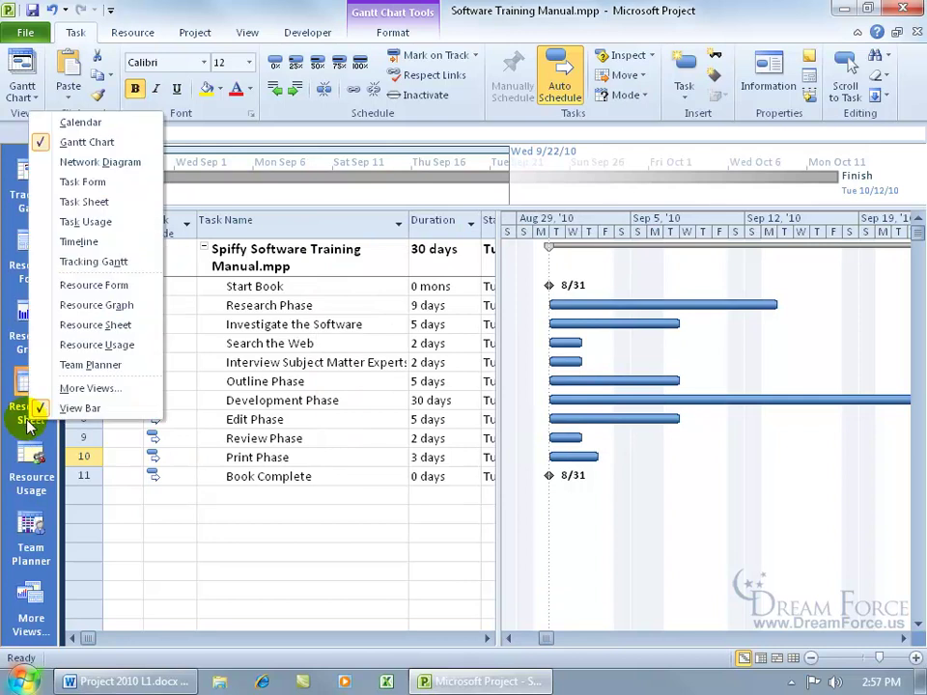
left_click(37, 408)
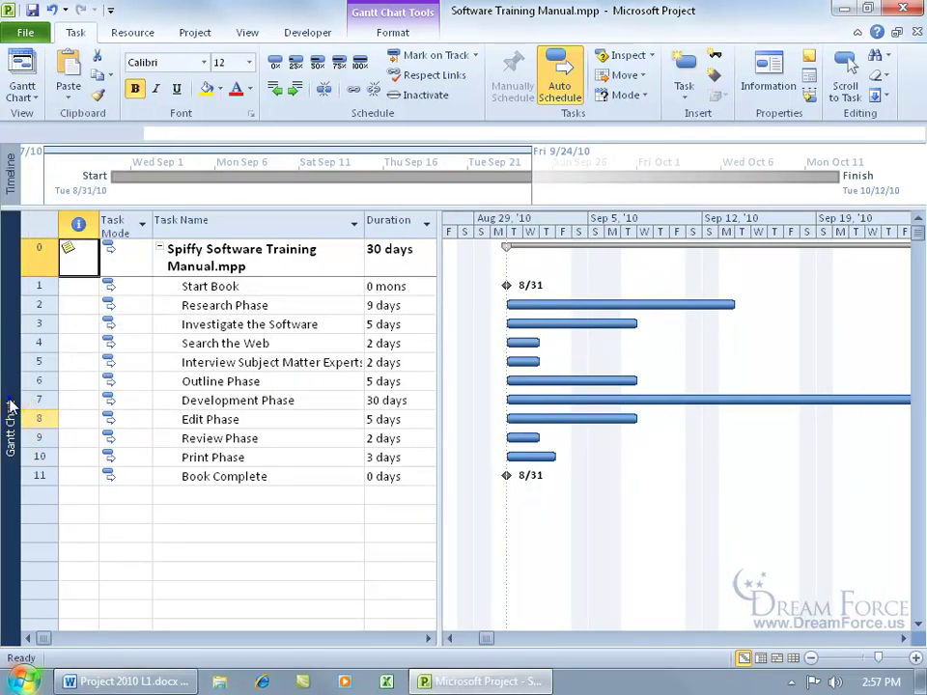
right_click(10, 405)
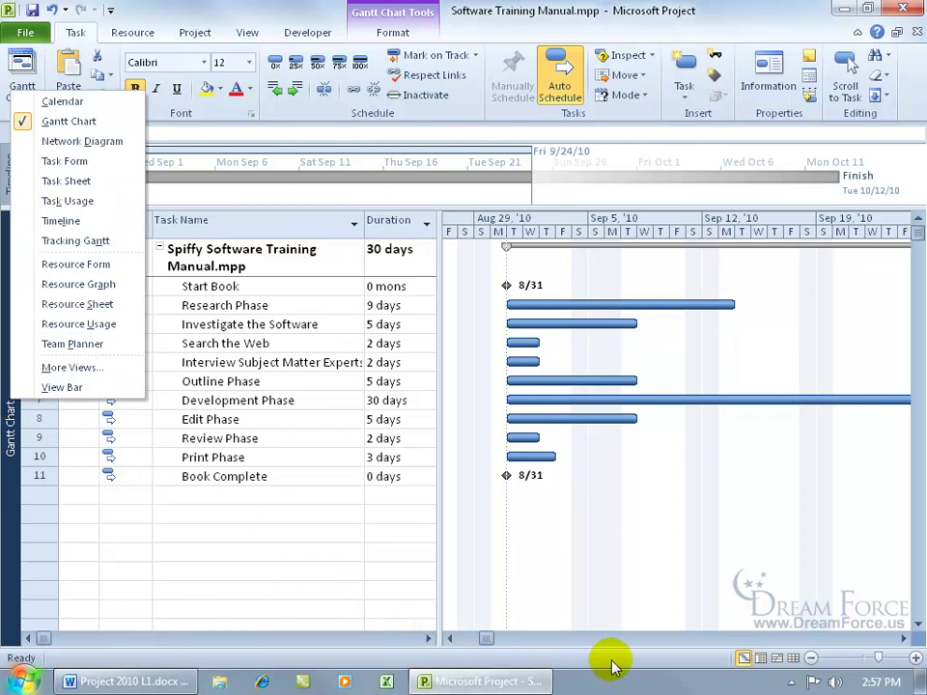
left_click(672, 658)
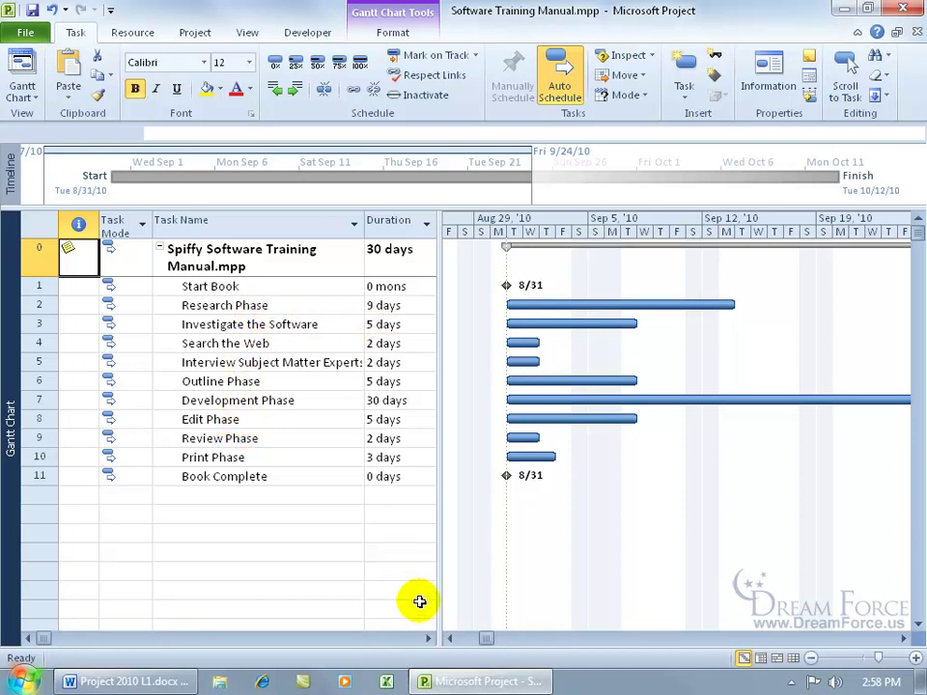
Scroll the task table right to review Start, Finish and Predecessors, then back left.
left_click(428, 639)
left_click(428, 638)
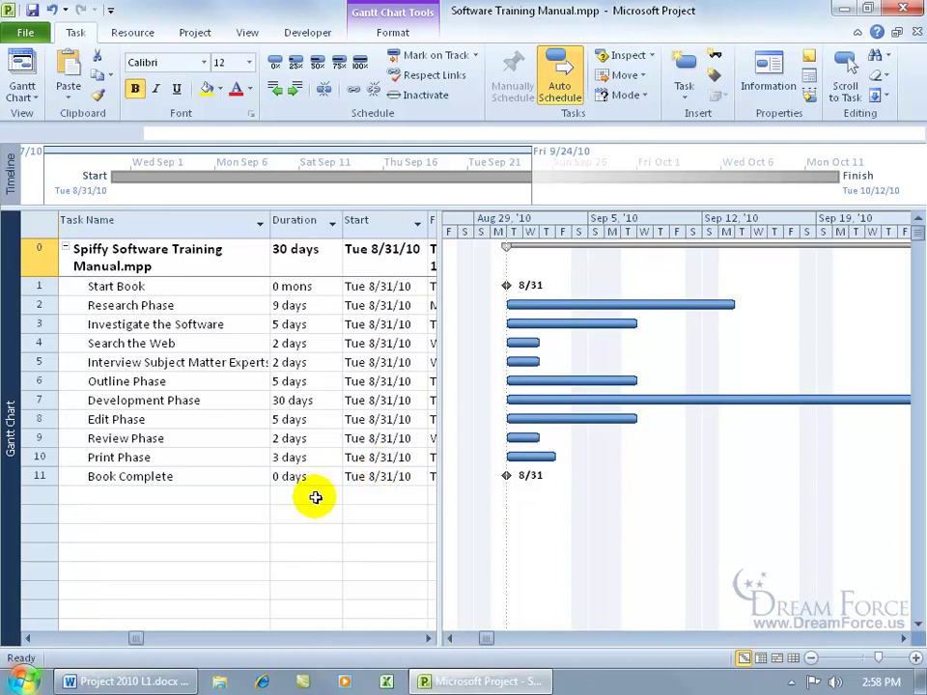
left_click(427, 638)
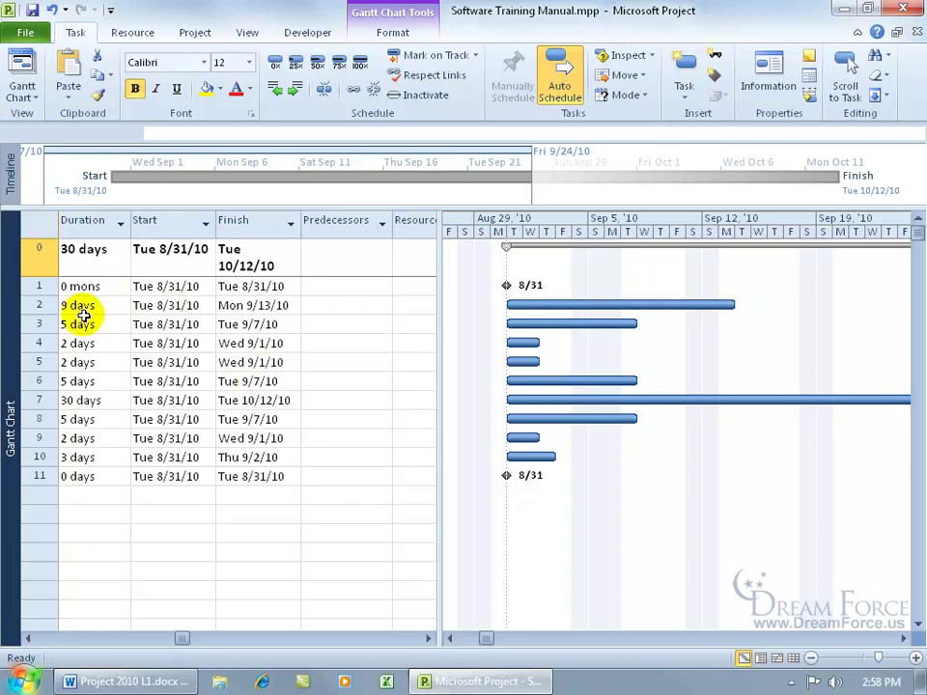
left_click(41, 639)
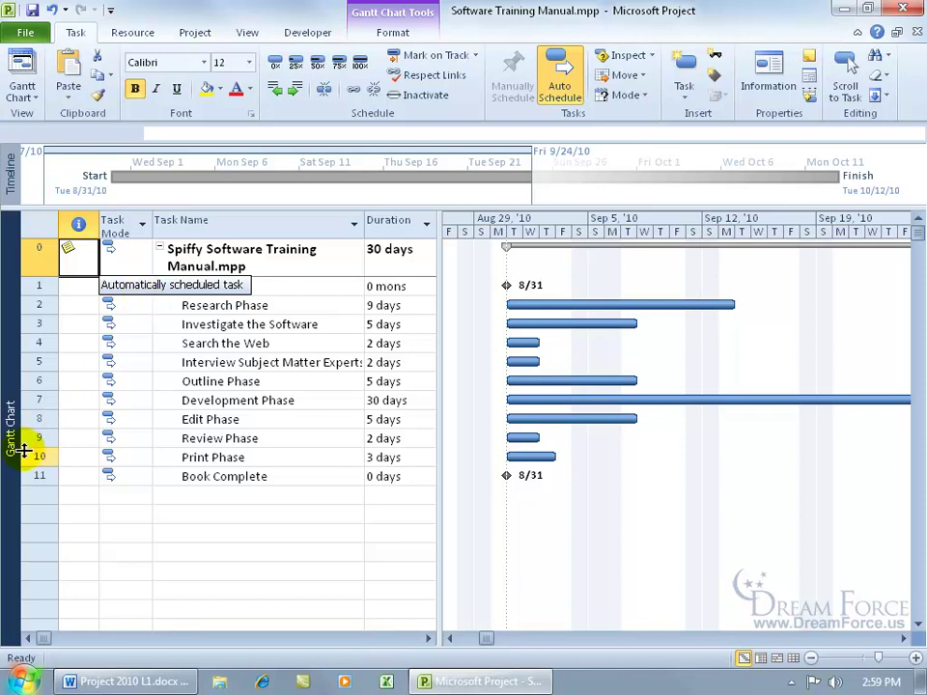
left_click(250, 33)
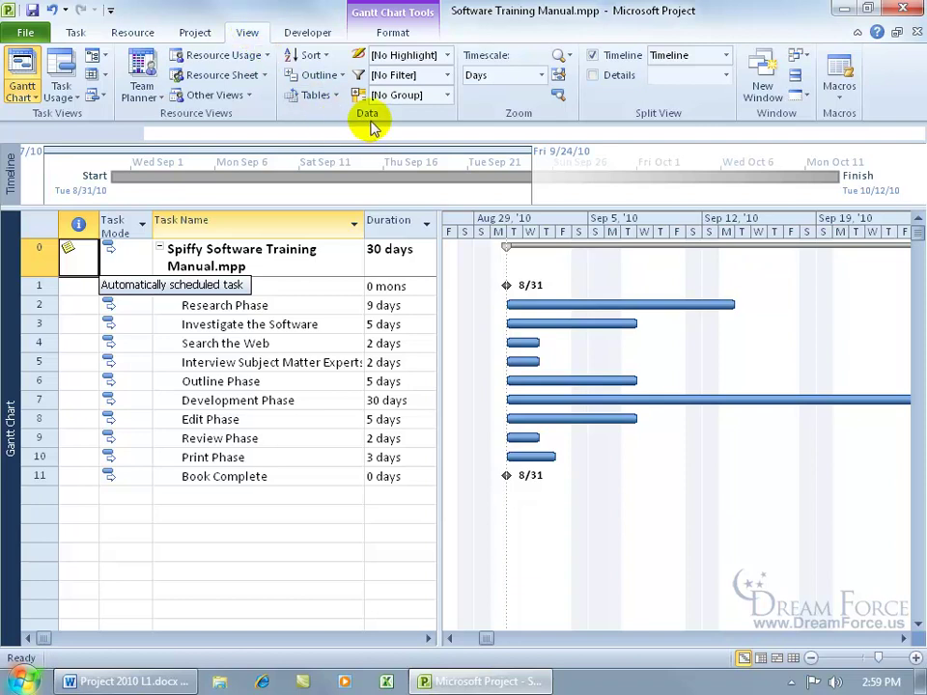
Switch the sheet to the Cost table and rename task 10 from Print Phase to Print Phases.
left_click(336, 95)
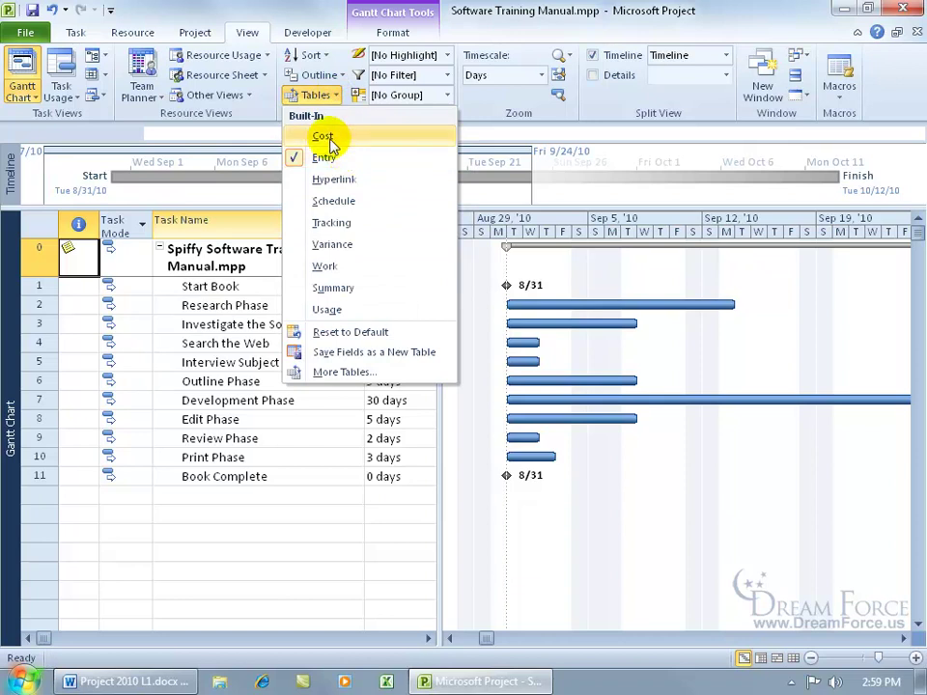
left_click(327, 137)
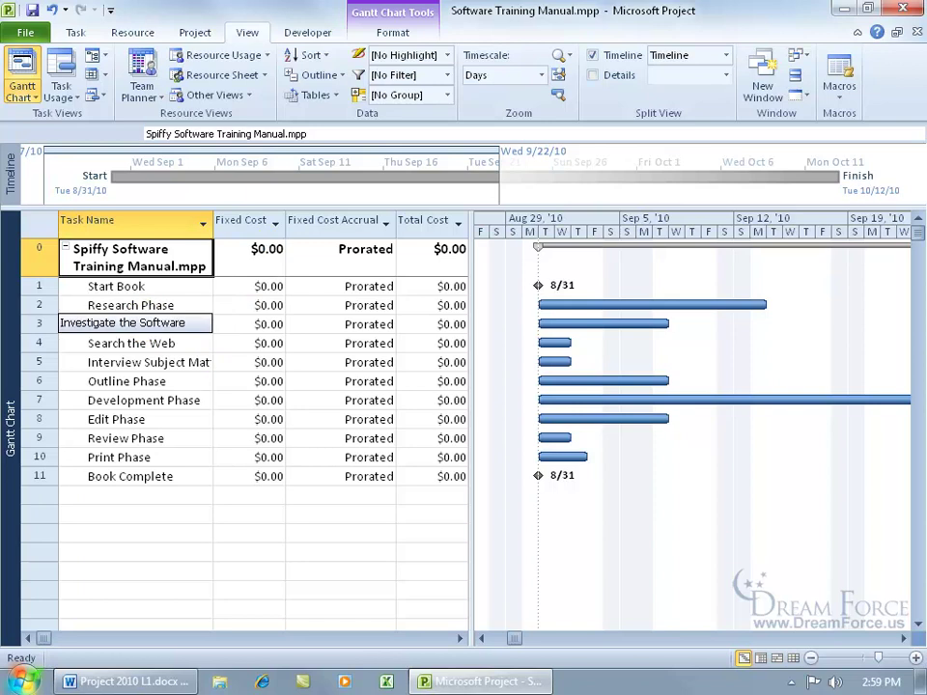
left_click(190, 476)
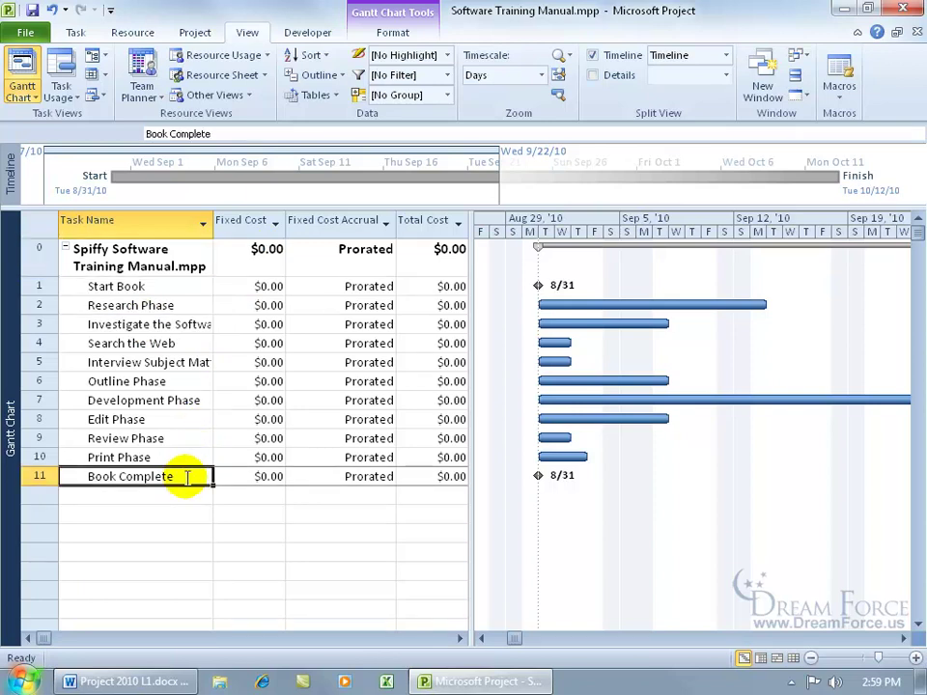
left_click(189, 477)
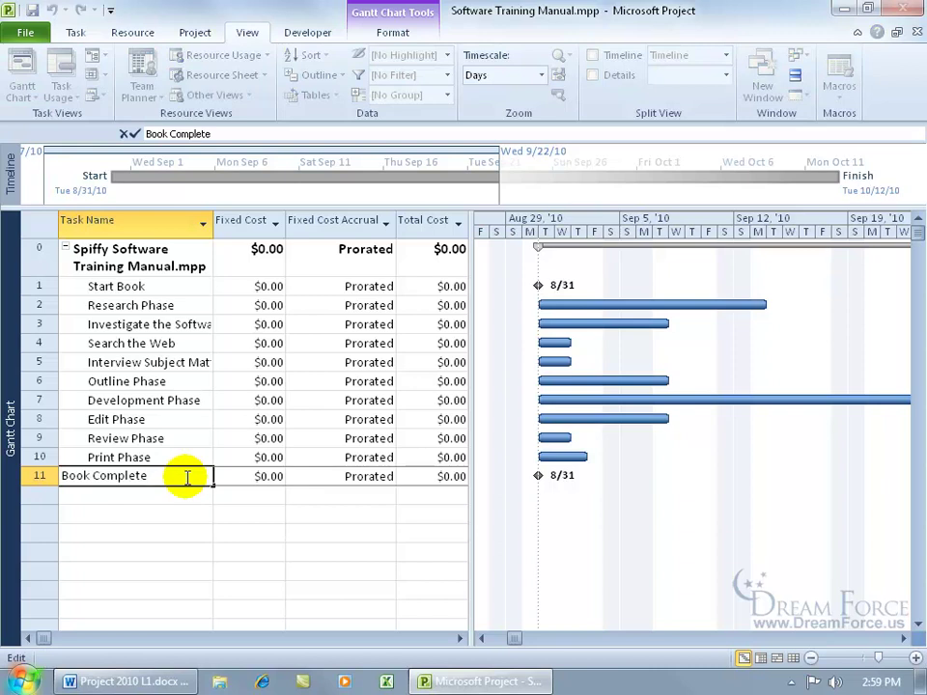
left_click(175, 456)
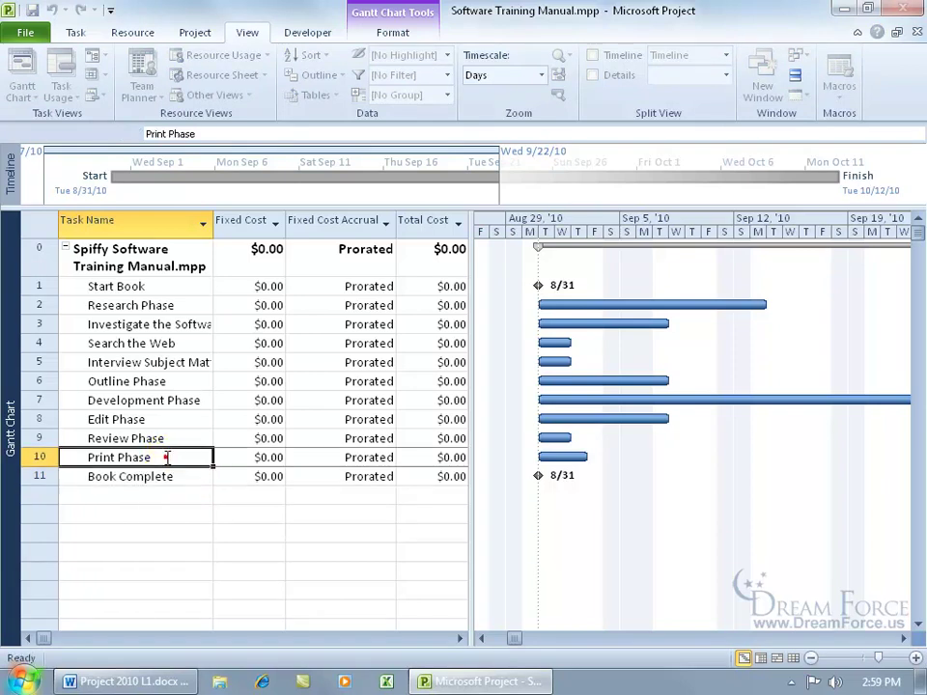
left_click(212, 133)
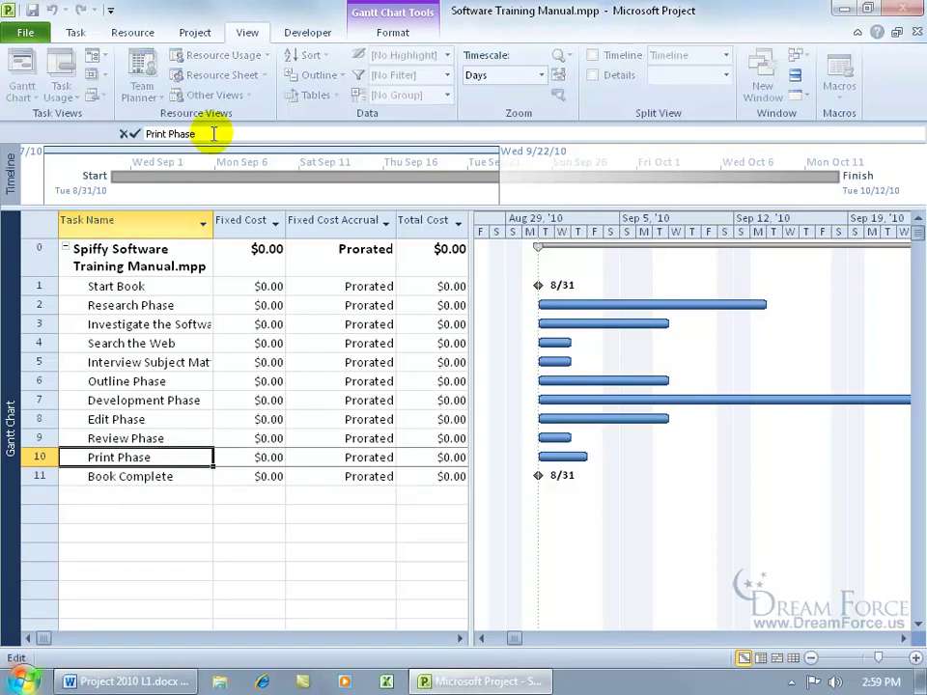
type("s")
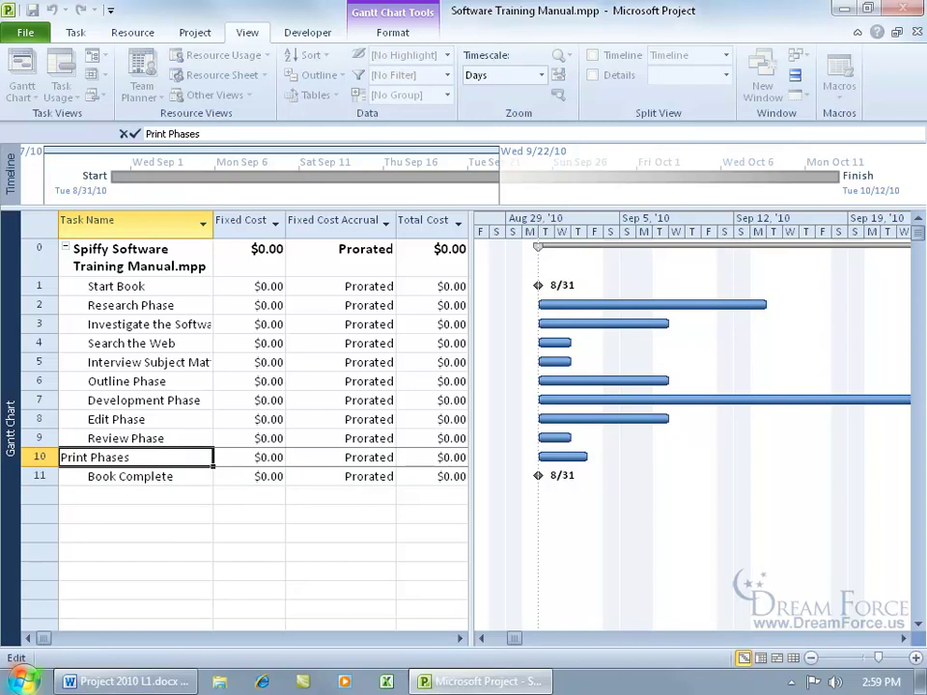
key("Return")
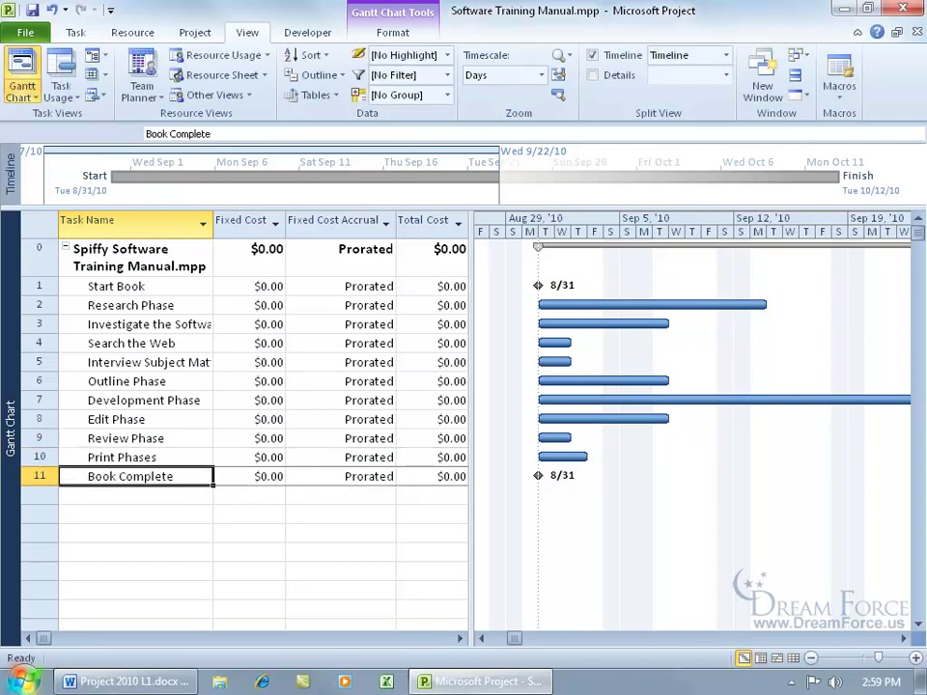
Undo the rename so task 10 reads Print Phase, leaving the Cost table unchanged.
left_click(51, 9)
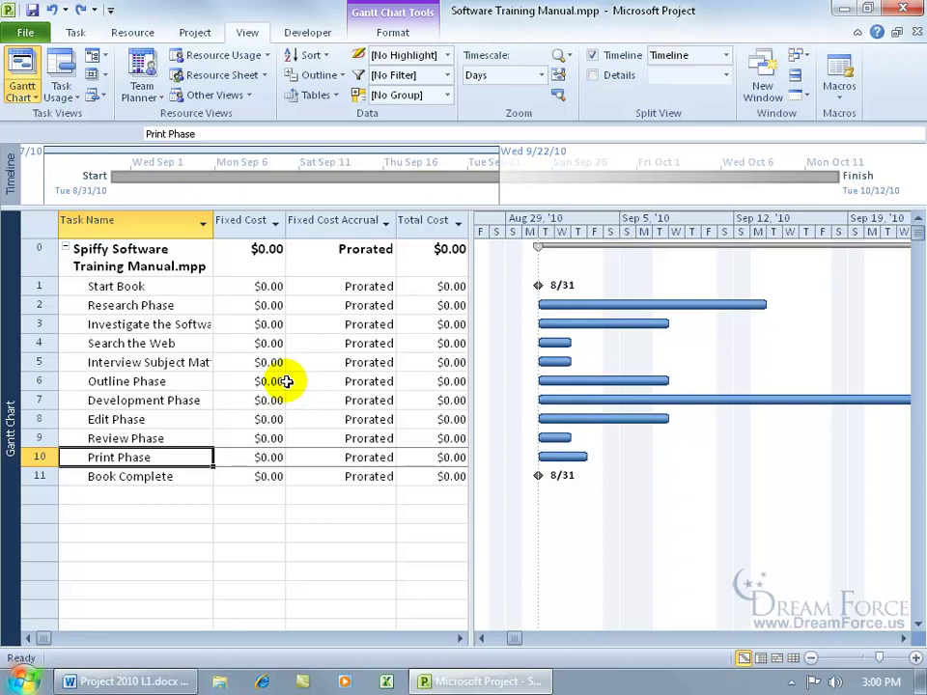
left_click(316, 95)
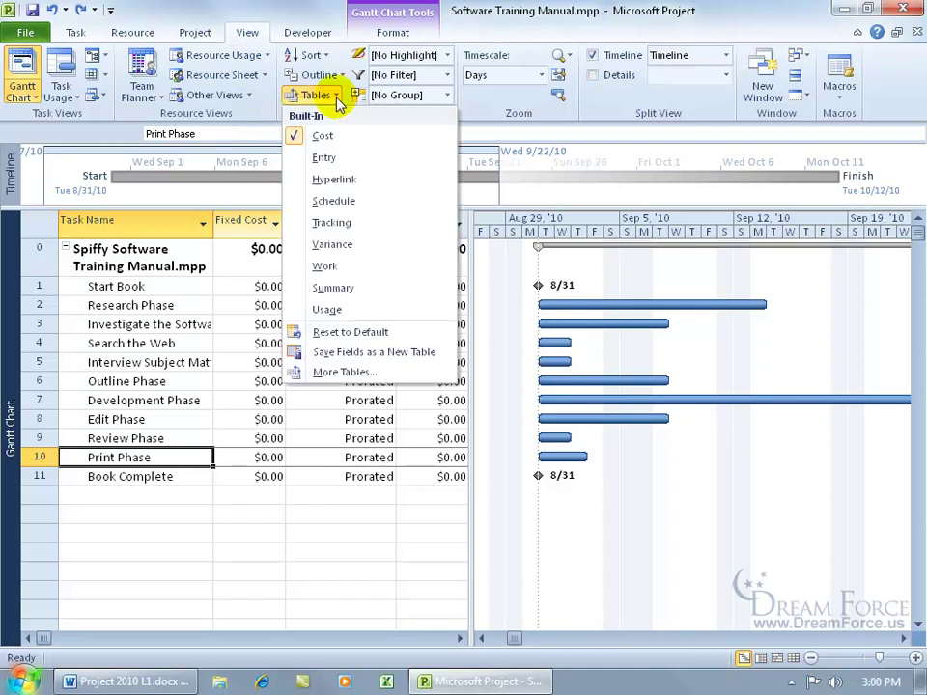
left_click(73, 31)
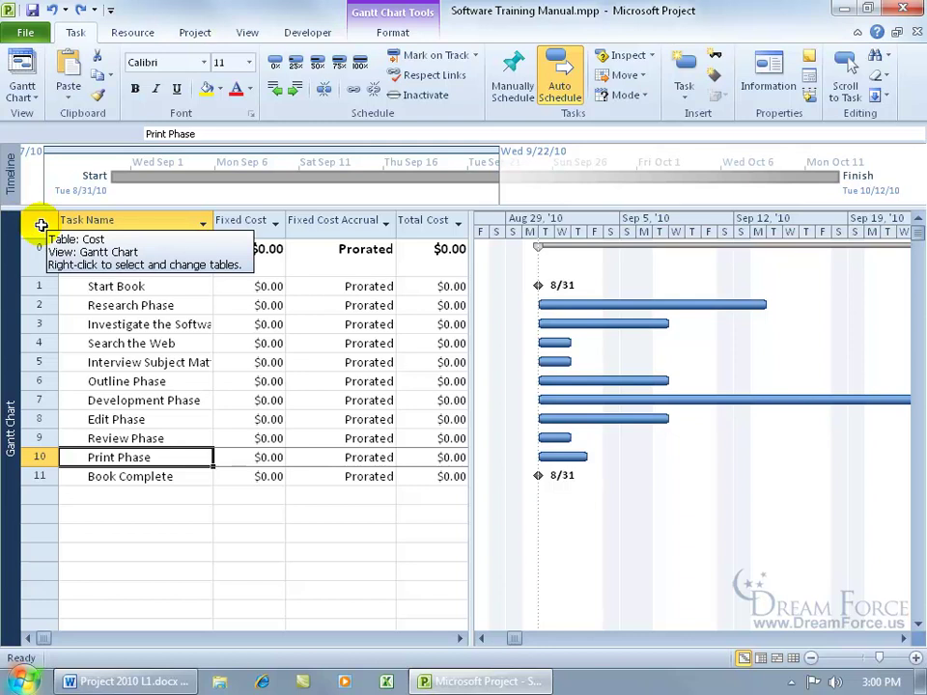
right_click(42, 225)
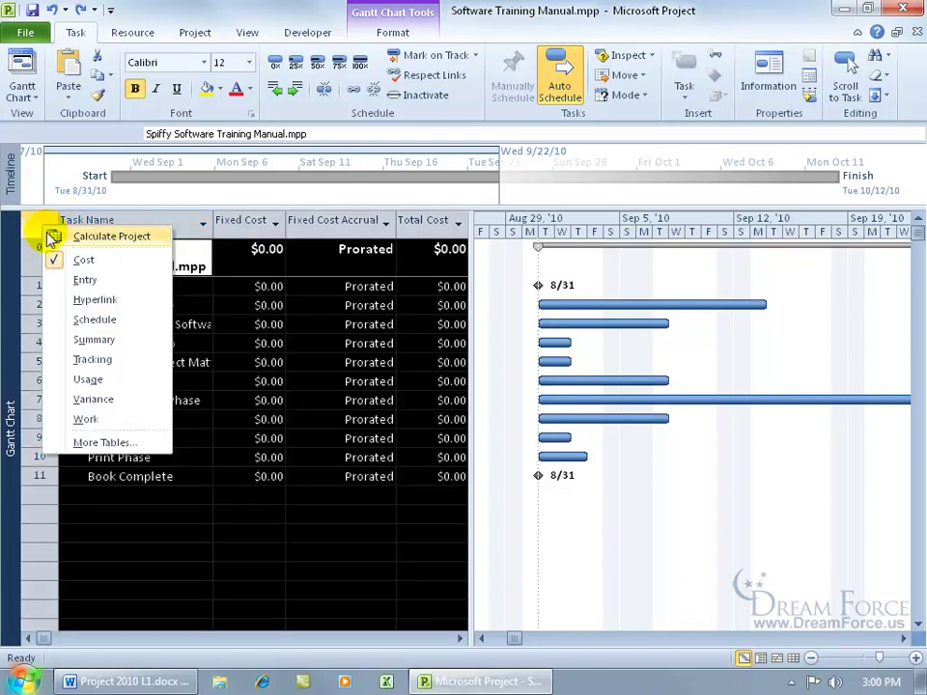
left_click(41, 221)
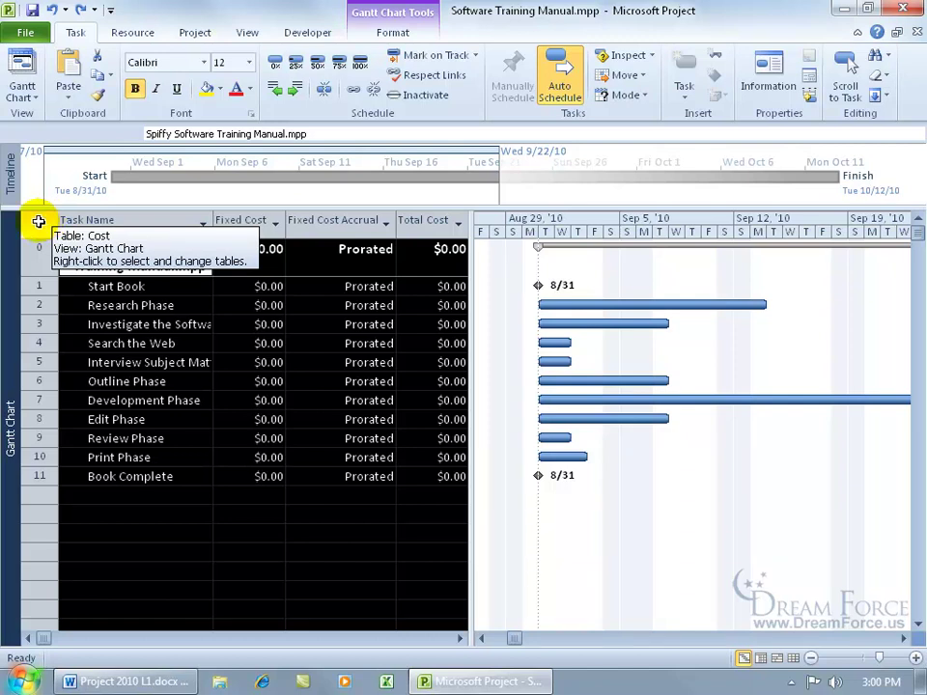
Choose the Entry table from the select-all corner's table menu.
right_click(39, 223)
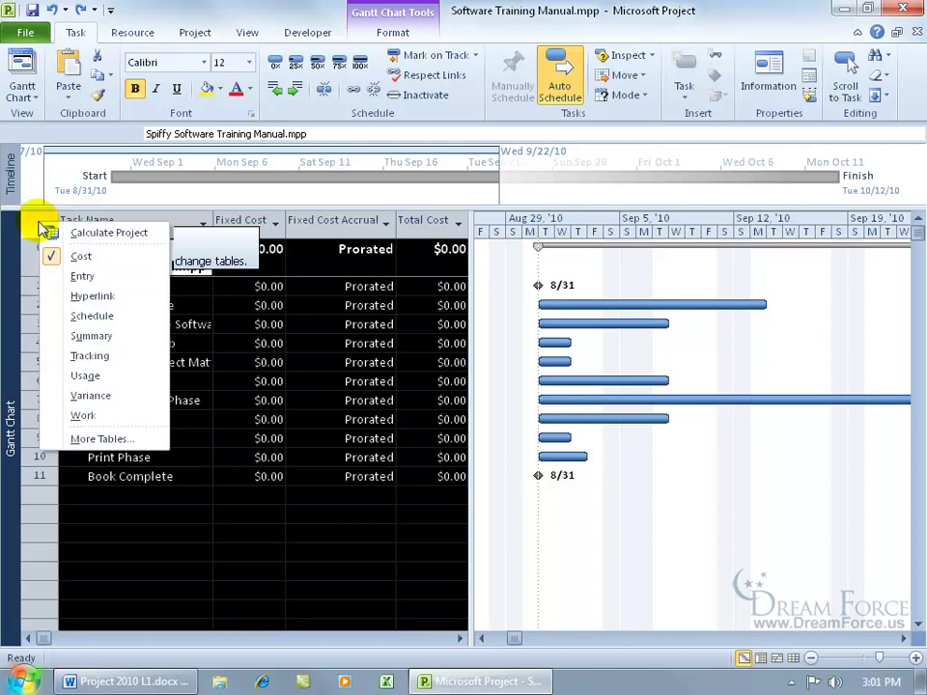
left_click(76, 278)
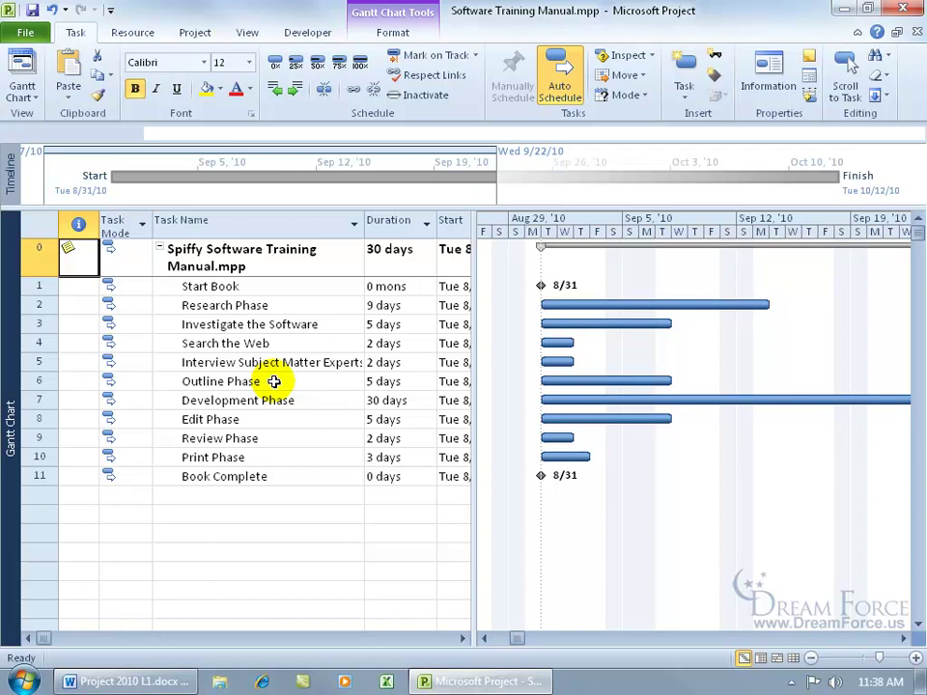
Switch to the Resource Sheet view from the view bar and select the first Resource Name cell.
right_click(12, 359)
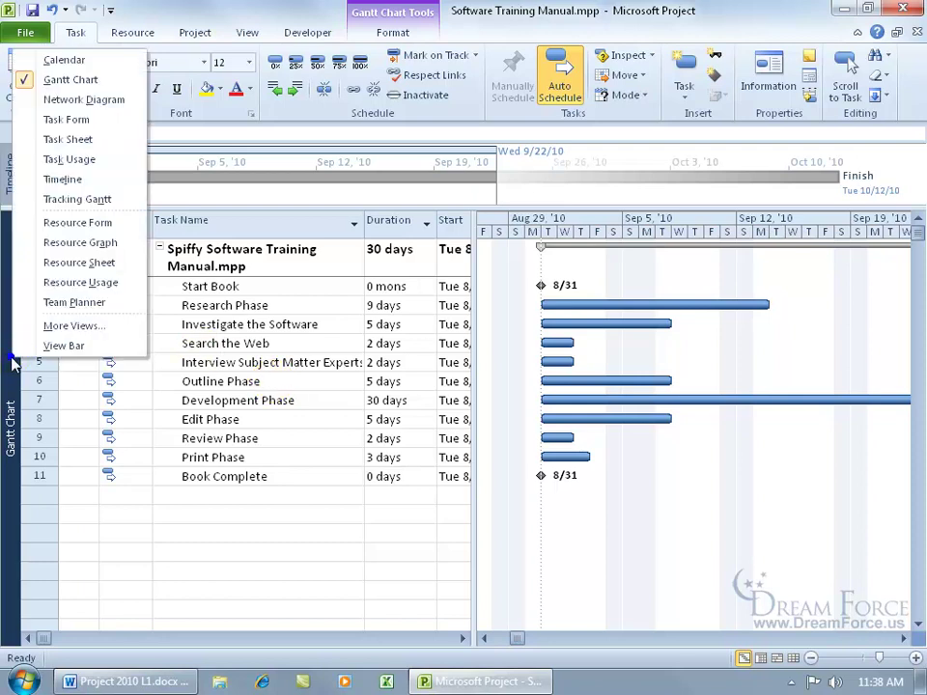
left_click(58, 263)
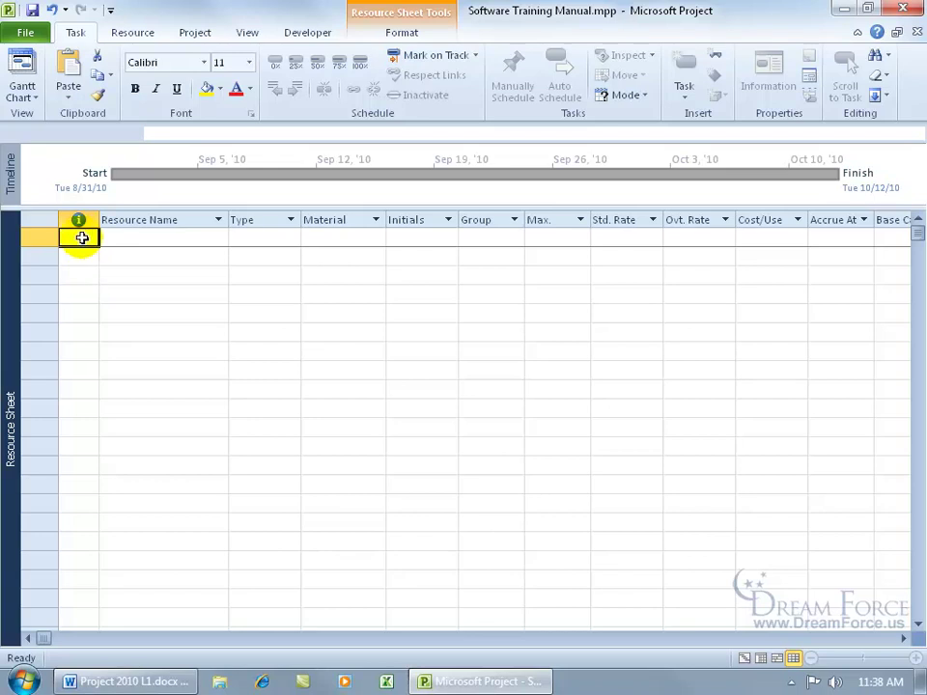
left_click(126, 239)
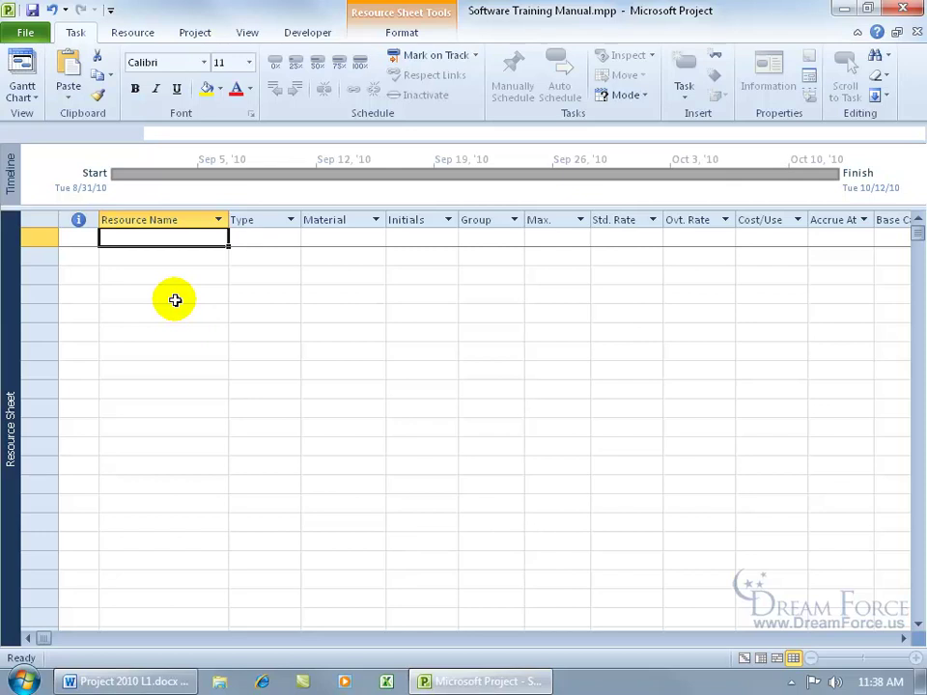
Enter 'Writer 1' as resource 1 and leave its type set to Work.
type("Writer 1")
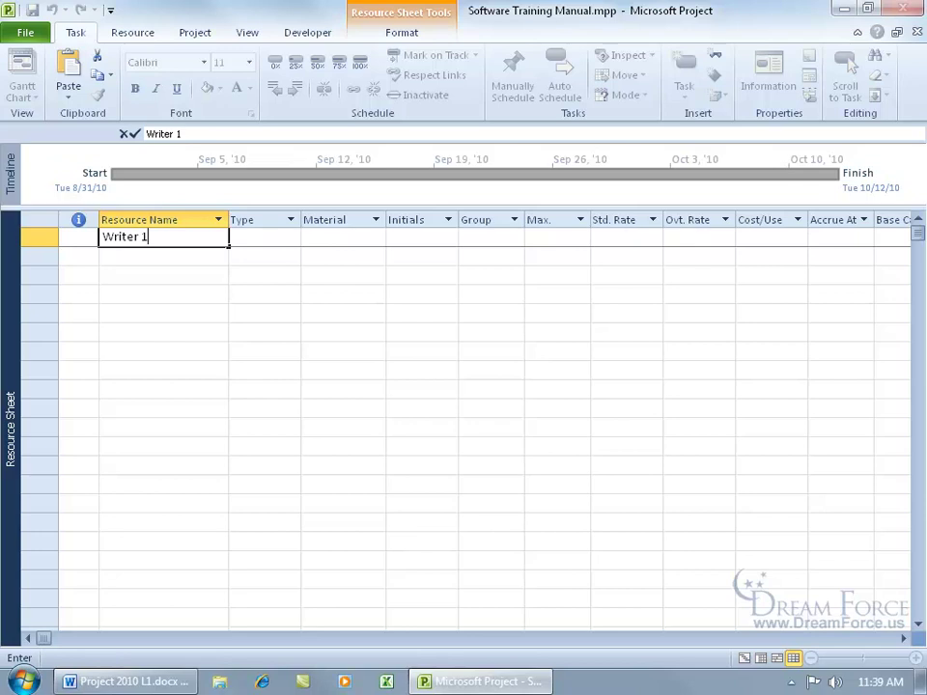
key("Tab")
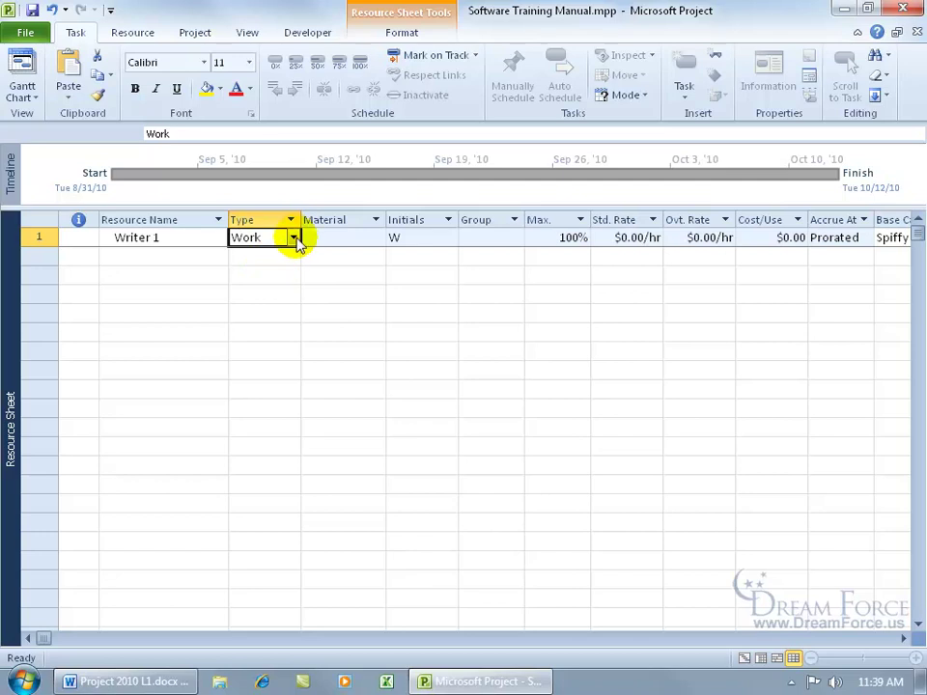
left_click(295, 239)
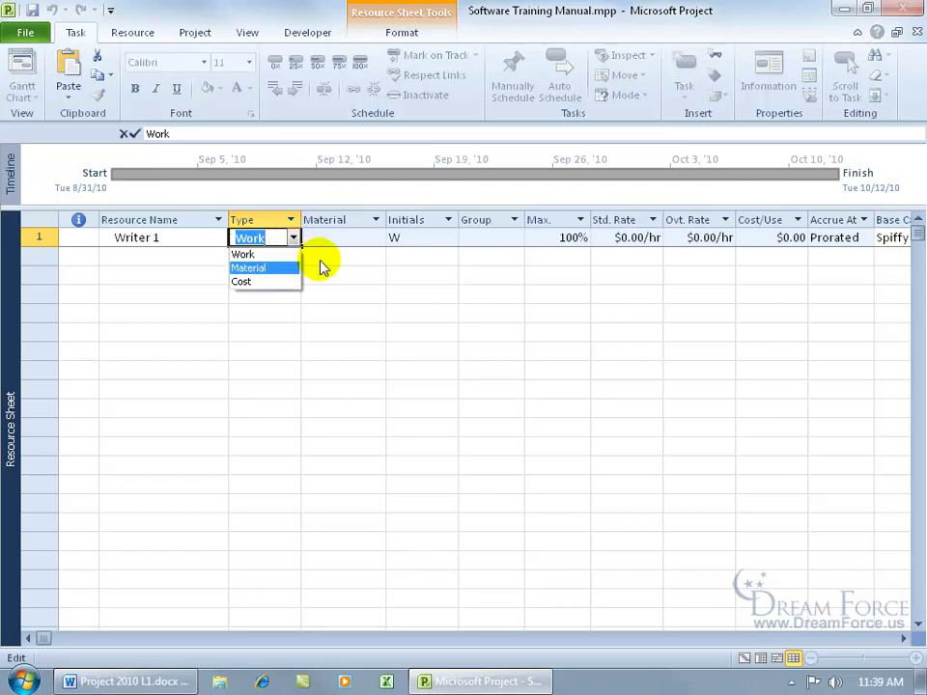
left_click(320, 261)
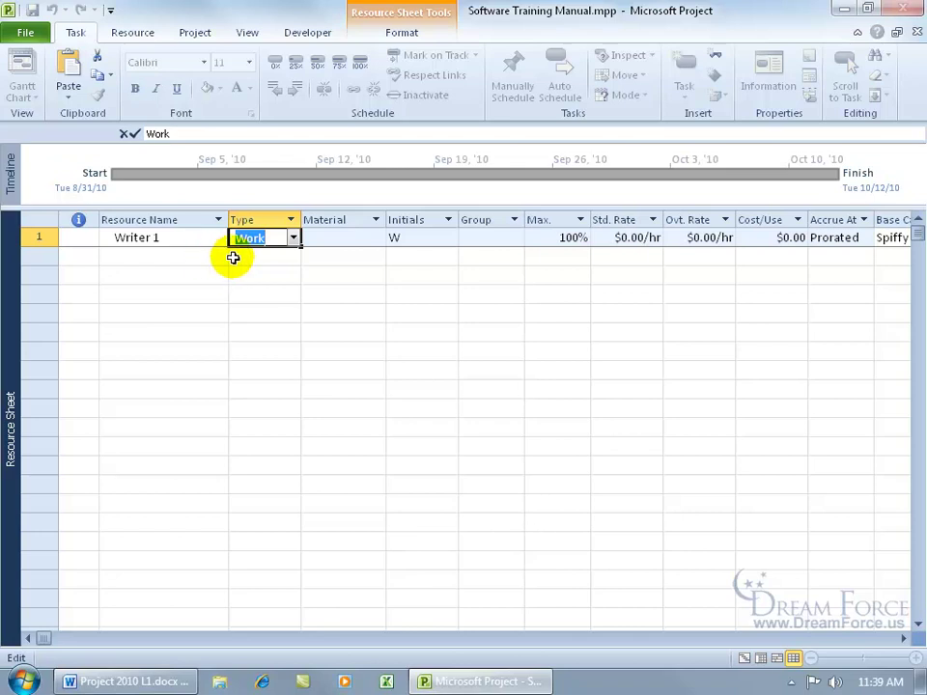
left_click(292, 239)
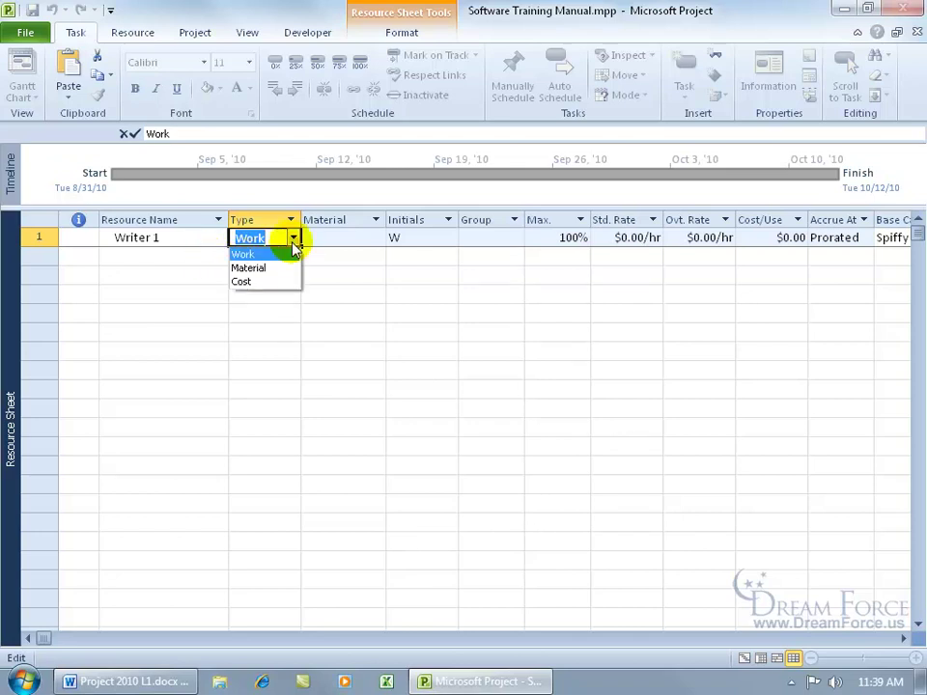
left_click(331, 261)
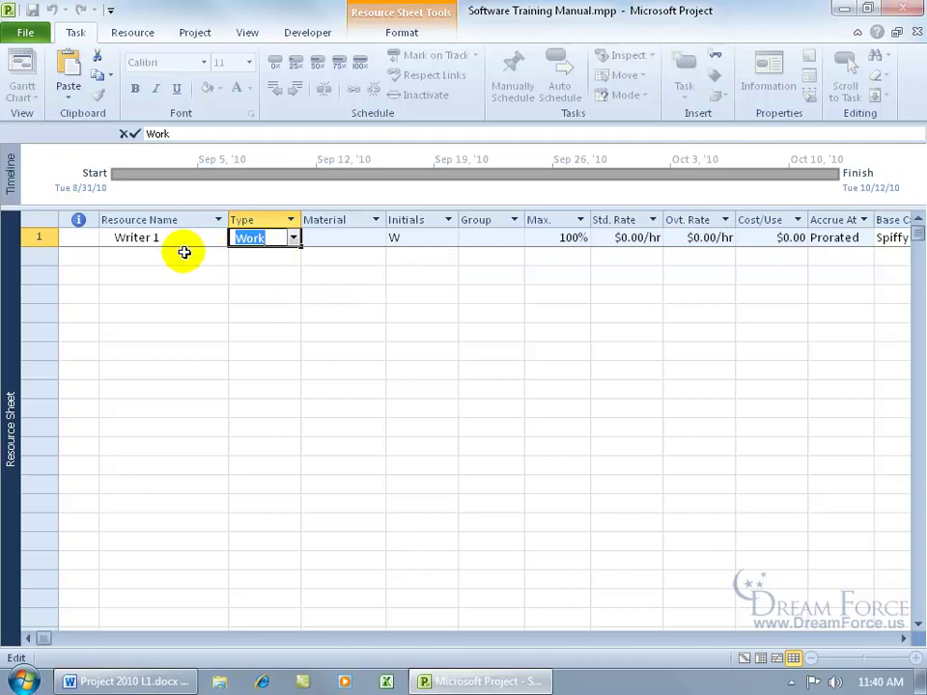
Change Writer 1's initials from W to 'Wr 1' and set its group to 'Internal'.
left_click(407, 239)
left_click(410, 239)
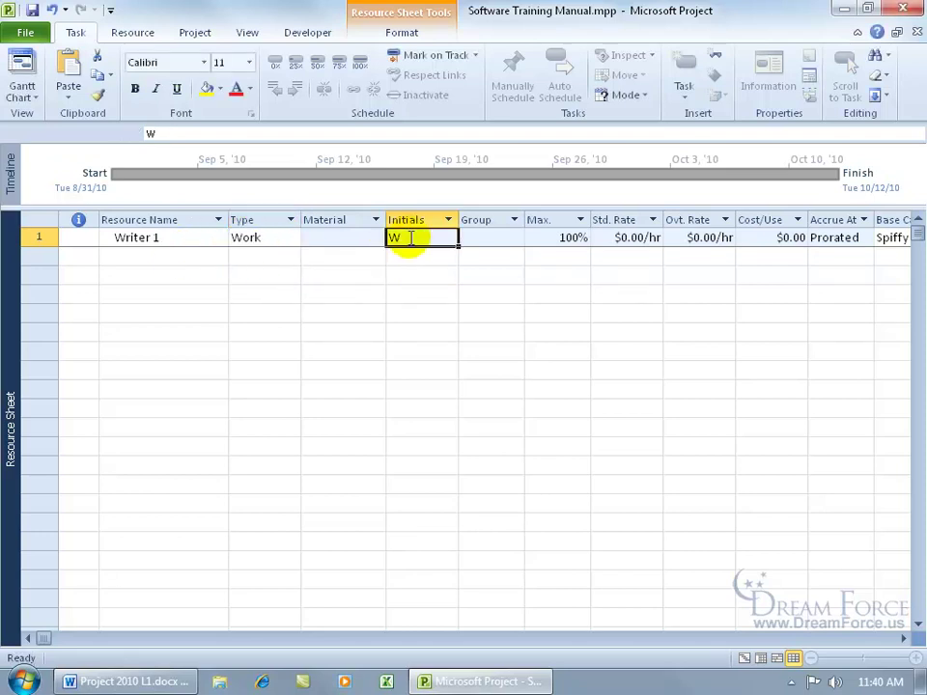
left_click(410, 239)
type("r")
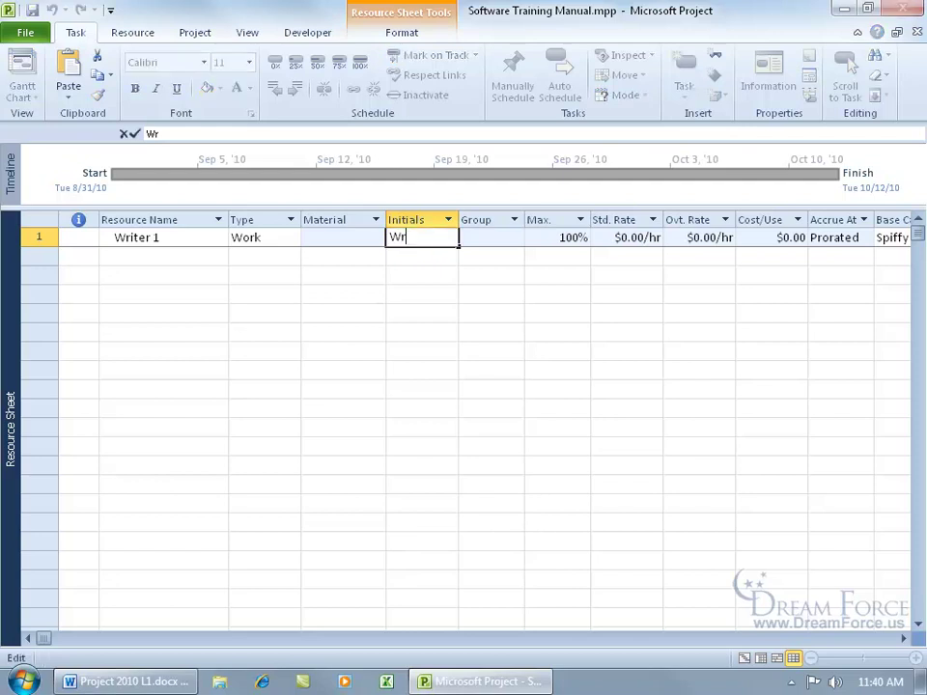
type(" 1")
key("Tab")
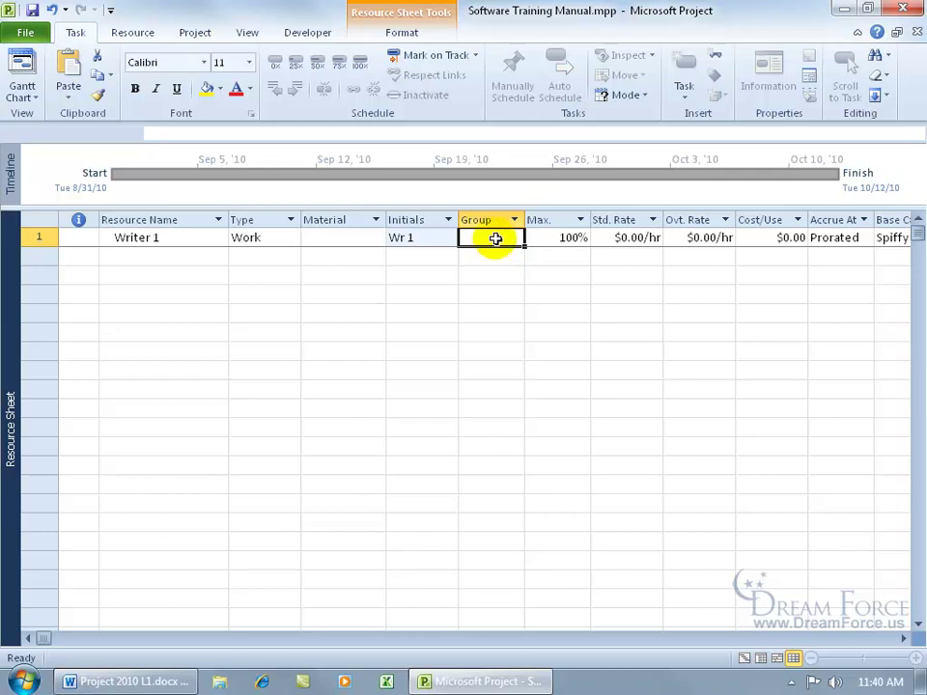
type("Internal")
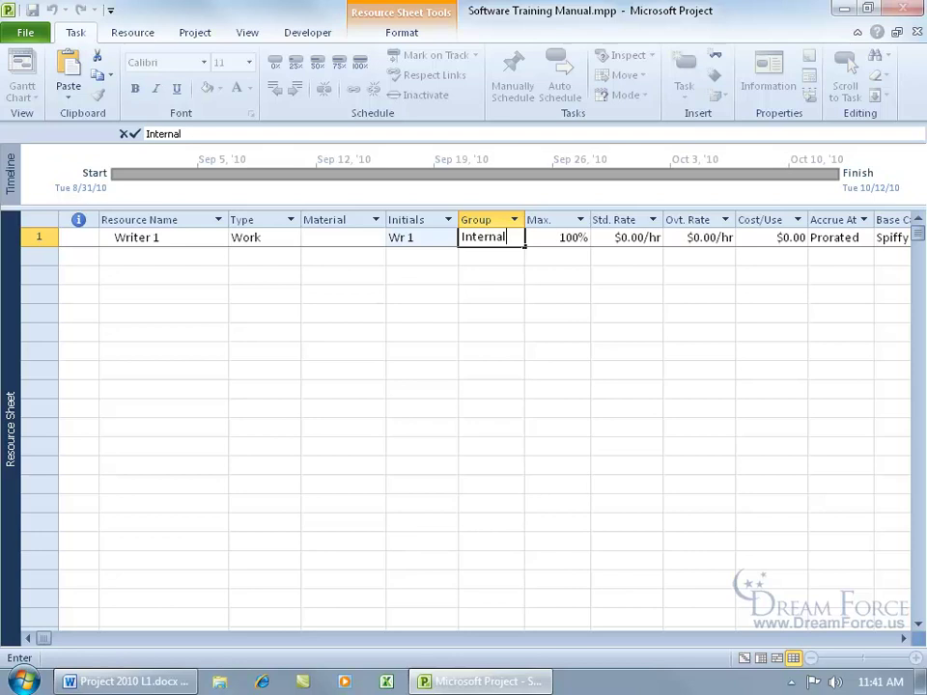
key("Tab")
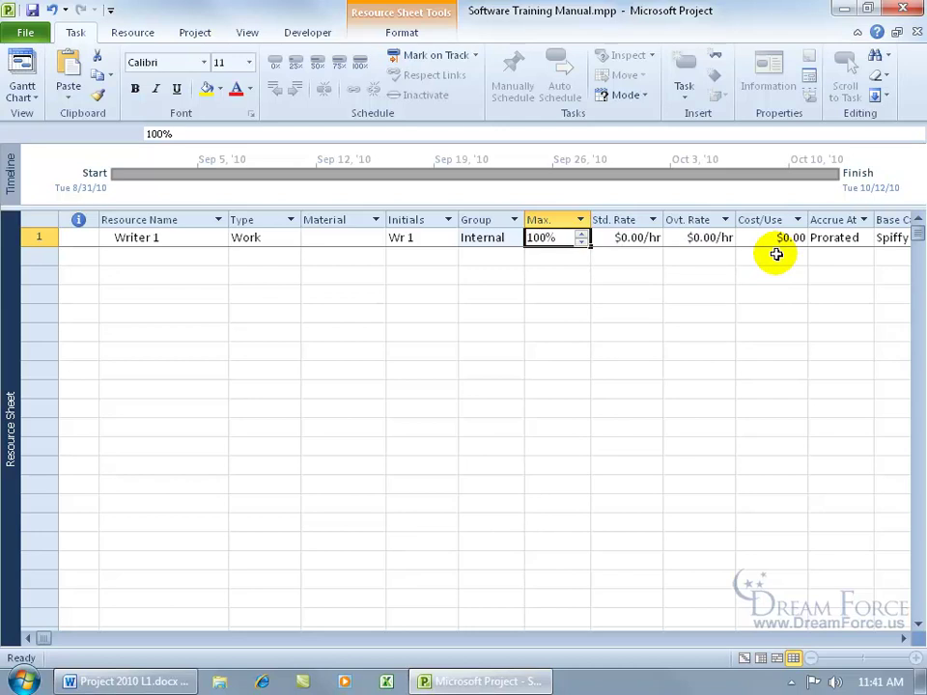
Keep Writer 1's accrual Prorated and set its base calendar to Spiffy Calendar.
left_click(904, 638)
left_click(904, 639)
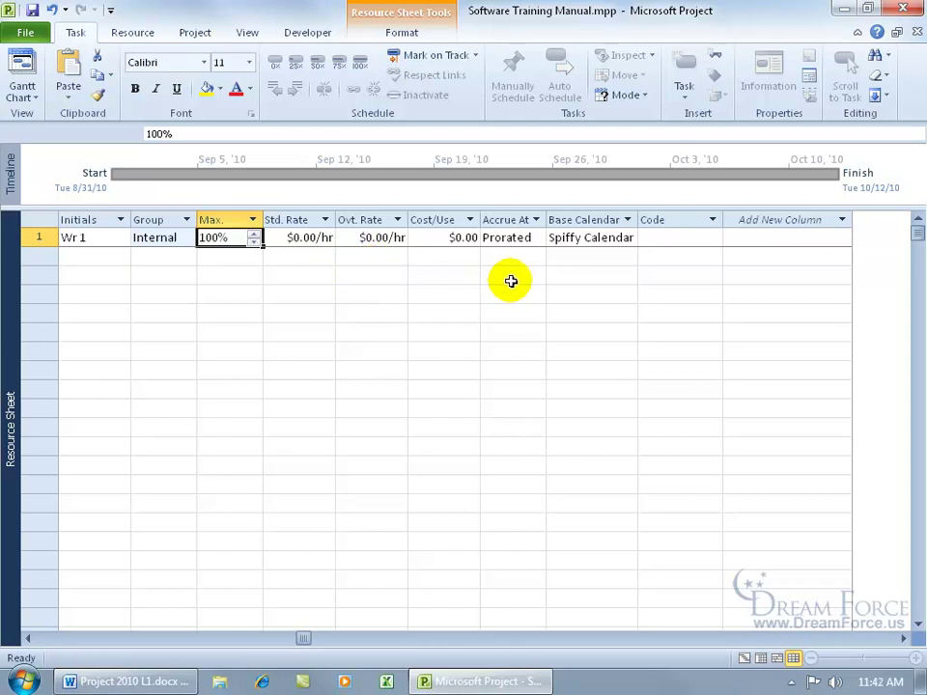
left_click(536, 242)
left_click(539, 239)
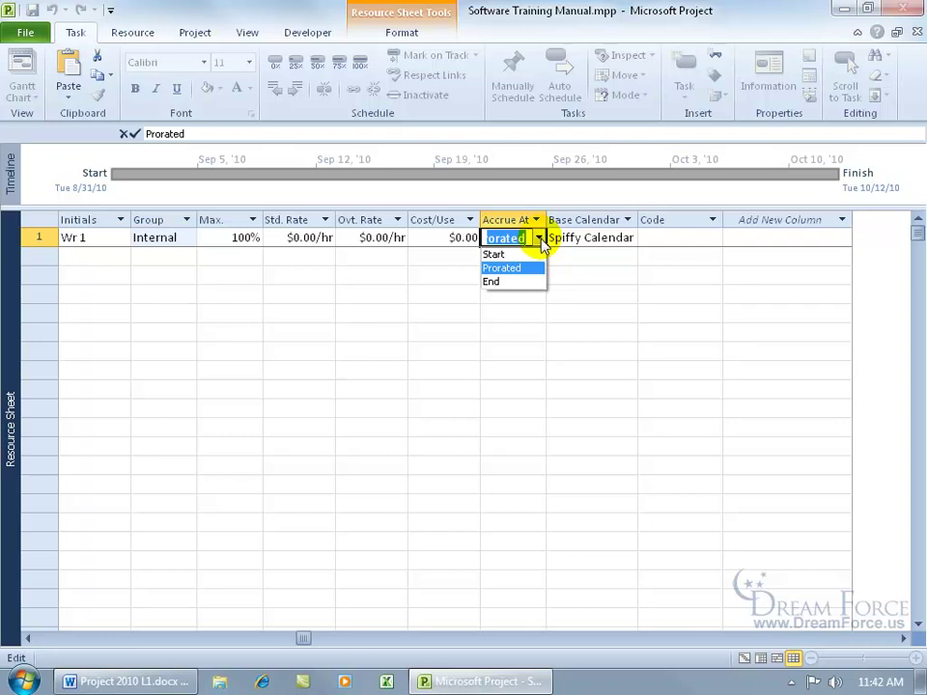
left_click(571, 261)
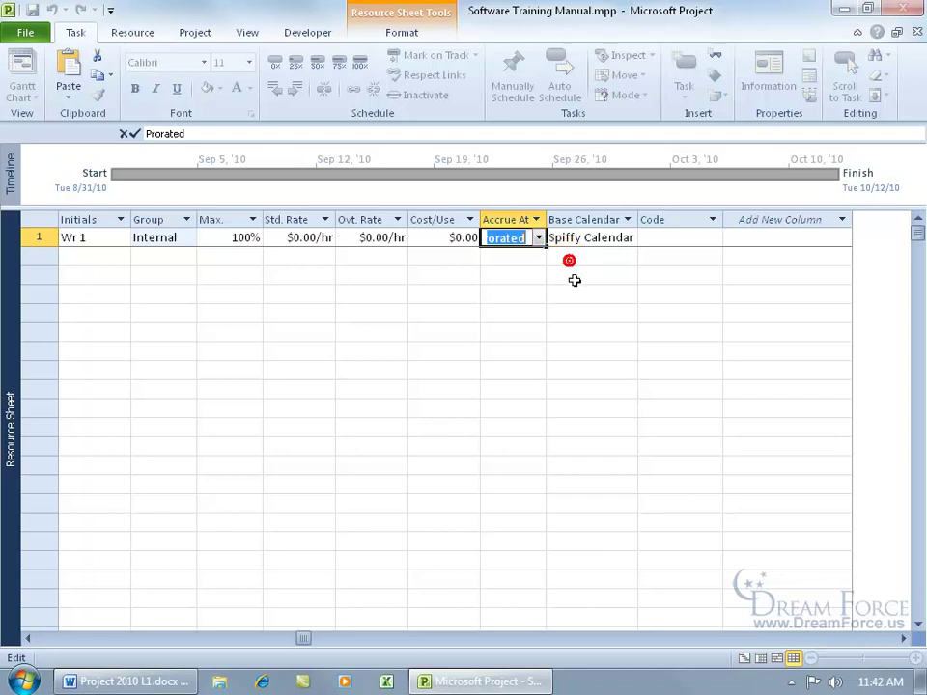
left_click(616, 241)
left_click(627, 238)
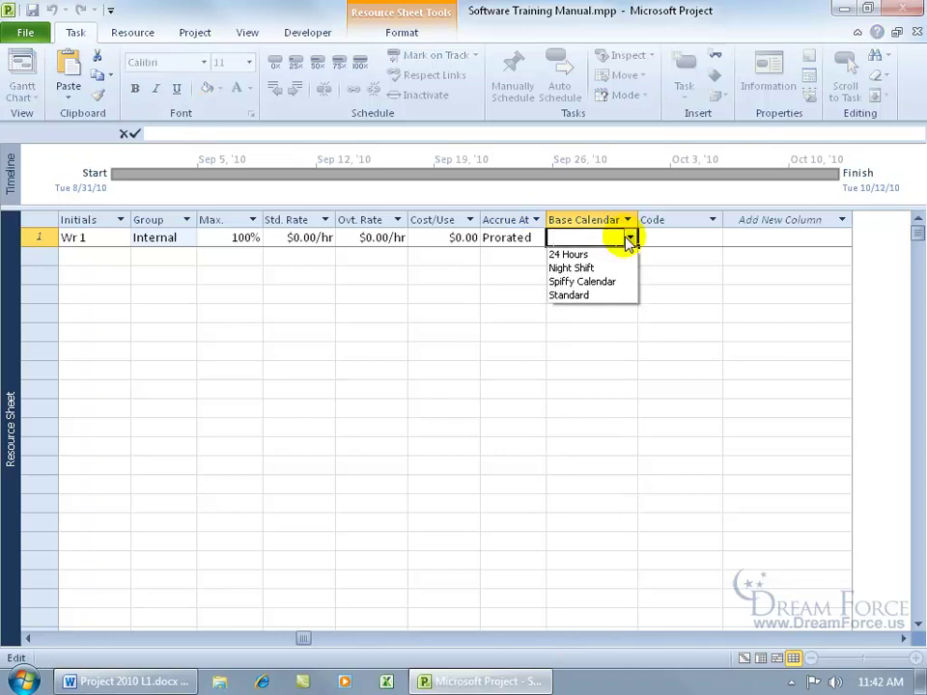
left_click(581, 281)
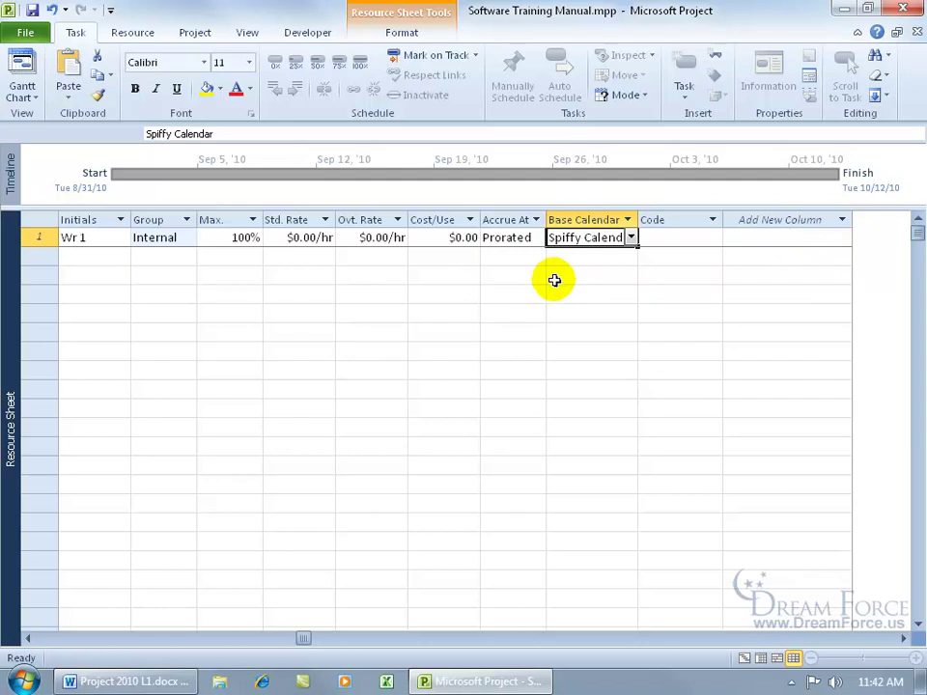
key("Home")
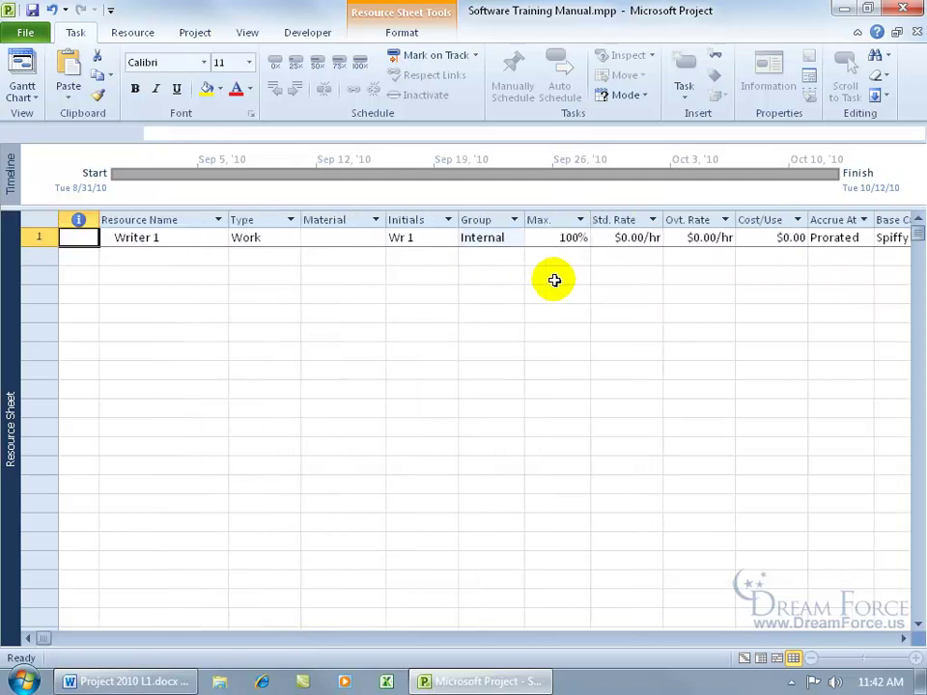
Enter 'Editor 1' in row 2 as a Work resource with group autocompleted to Internal.
left_click(119, 257)
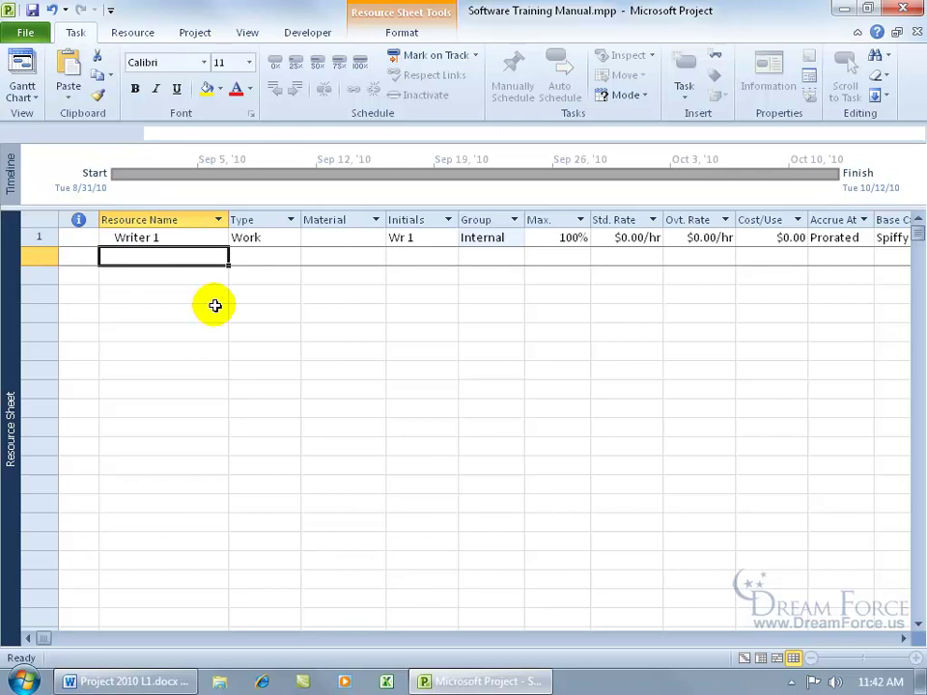
type("Editor 1")
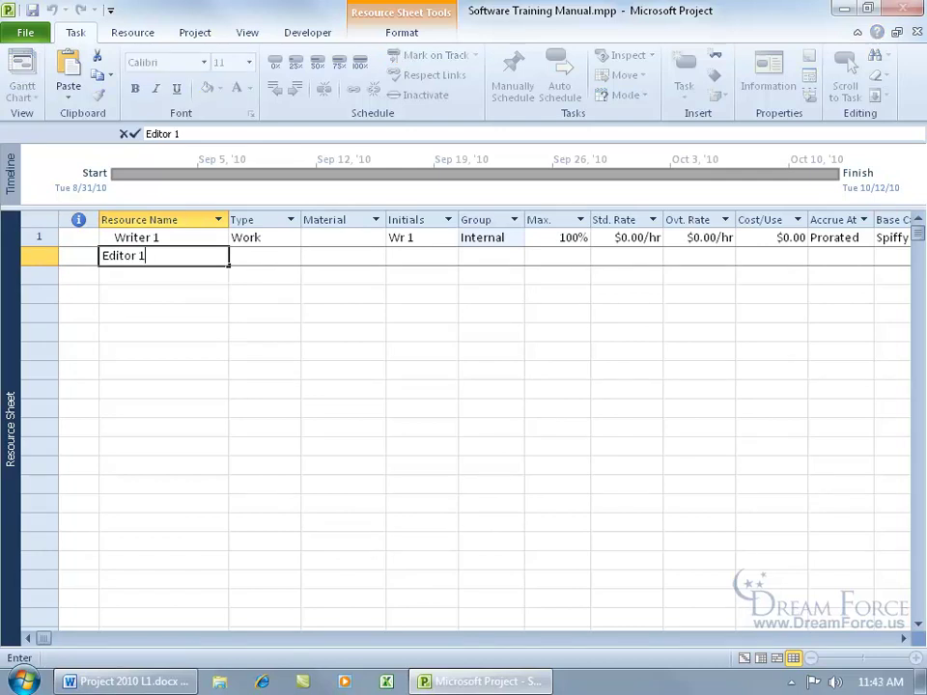
key("Tab")
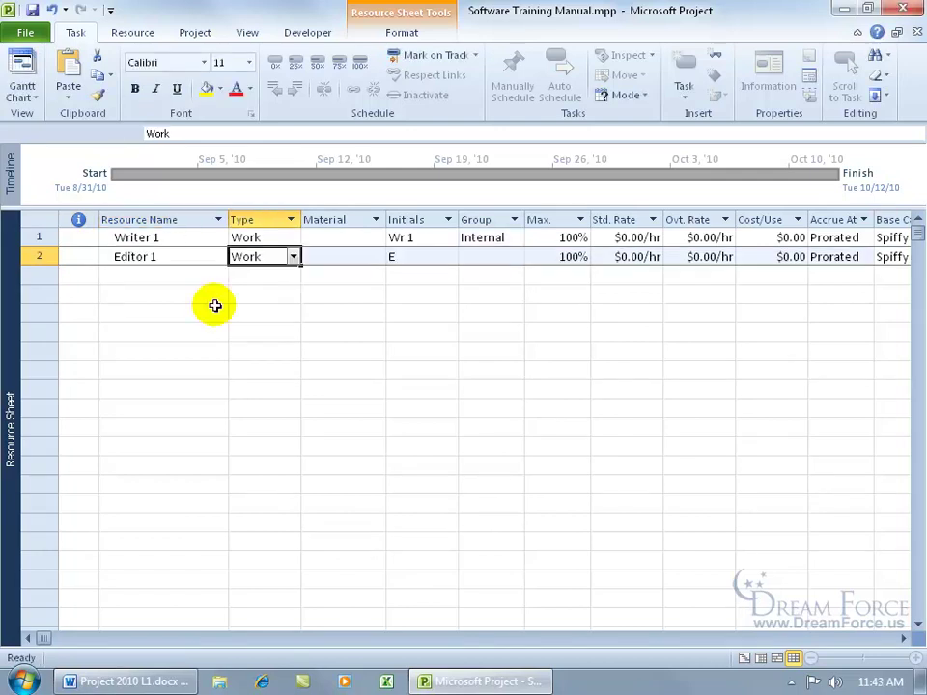
key("Tab")
key("Tab")
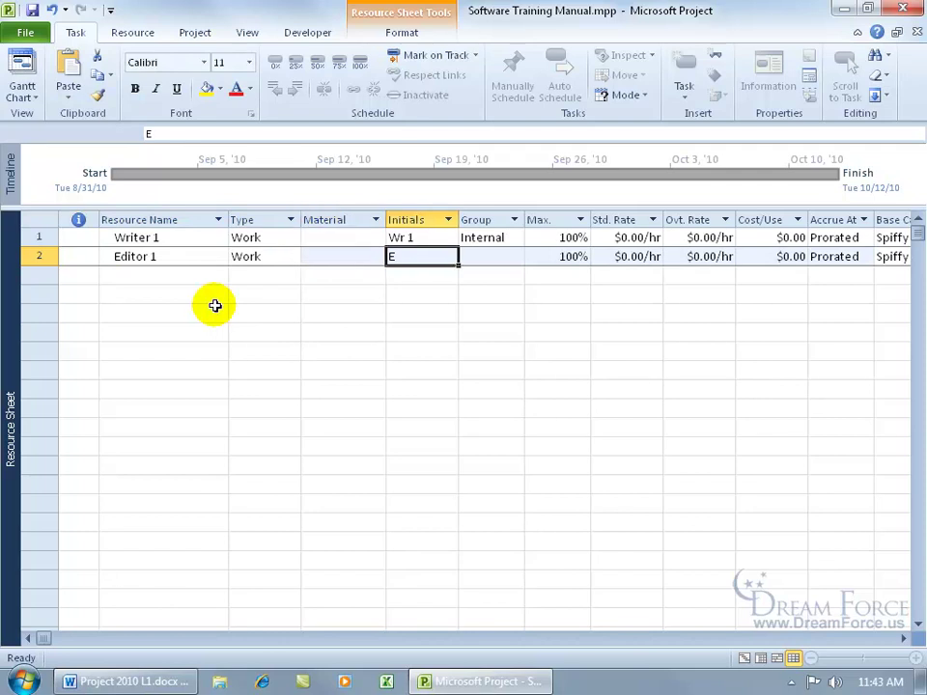
key("Tab")
type("I")
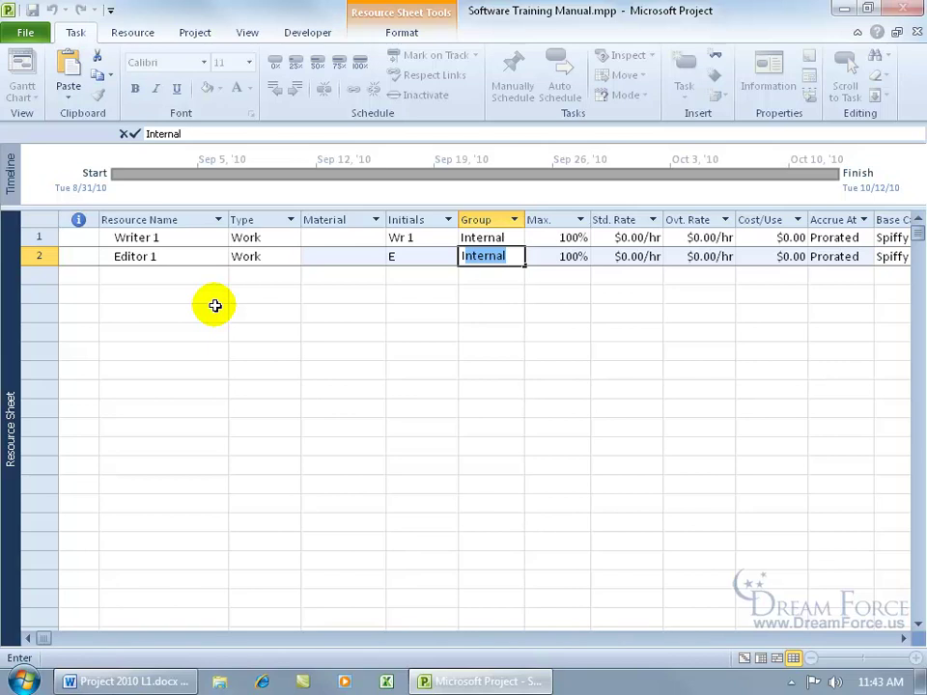
key("Tab")
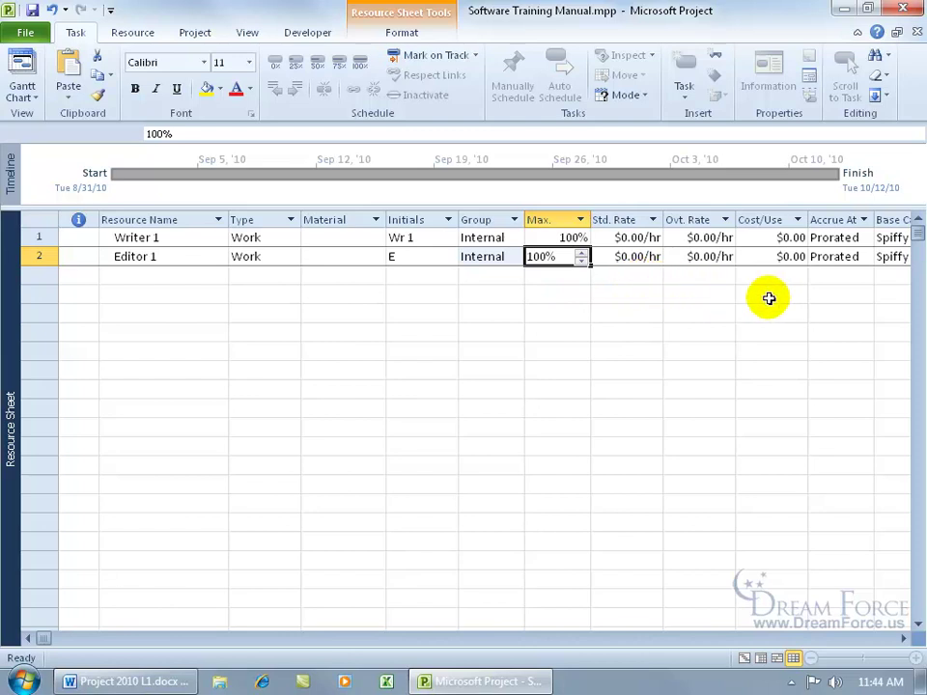
Enter Project Manager 1 and Publisher as the resource names in rows 3 and 4.
left_click(149, 274)
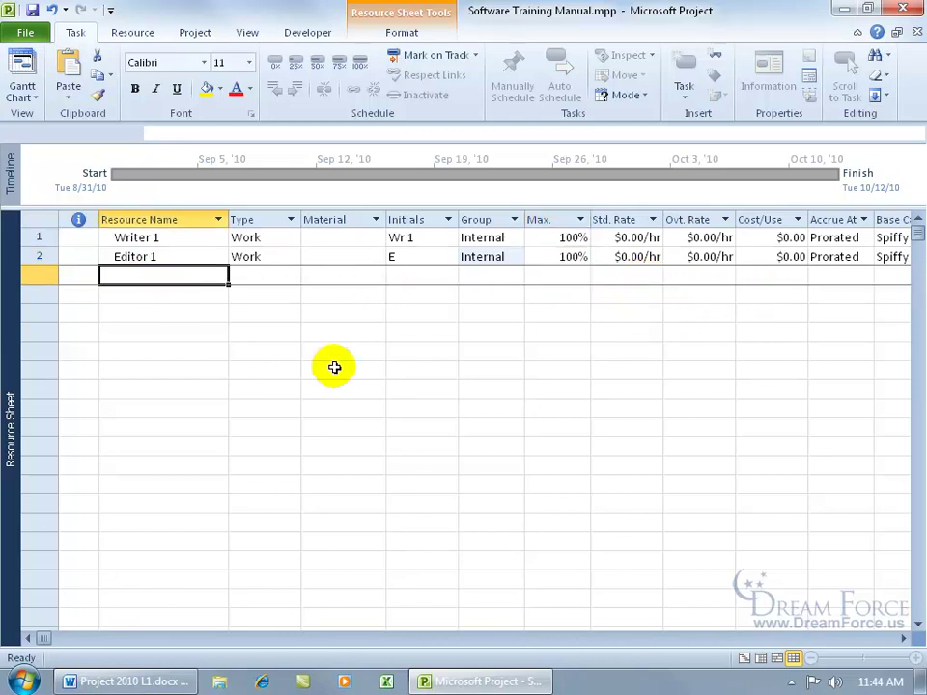
type("Project Manager 1")
key("Tab")
key("Tab")
key("Tab")
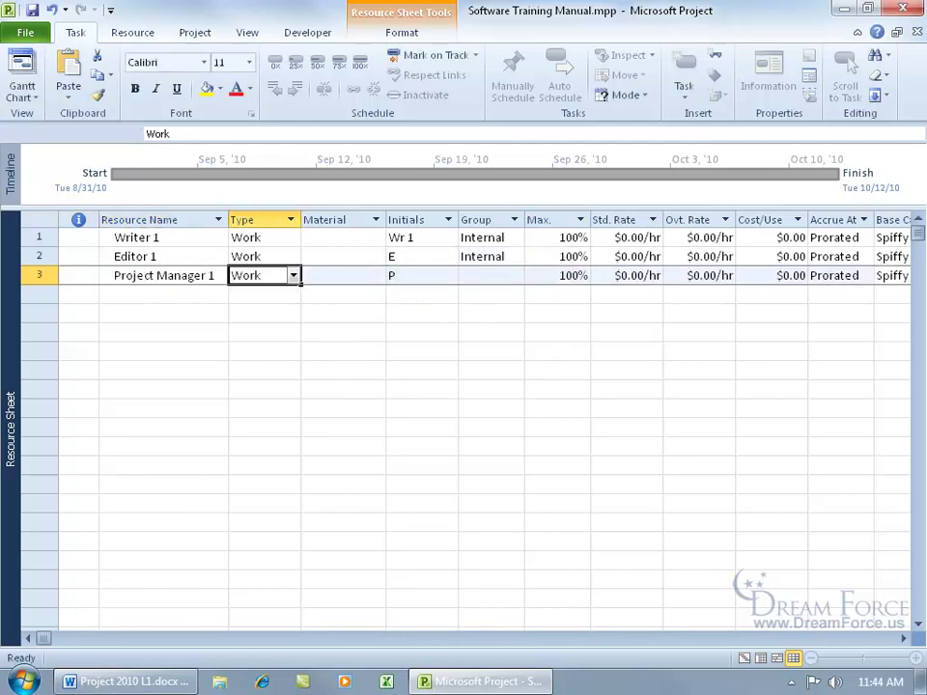
key("Return")
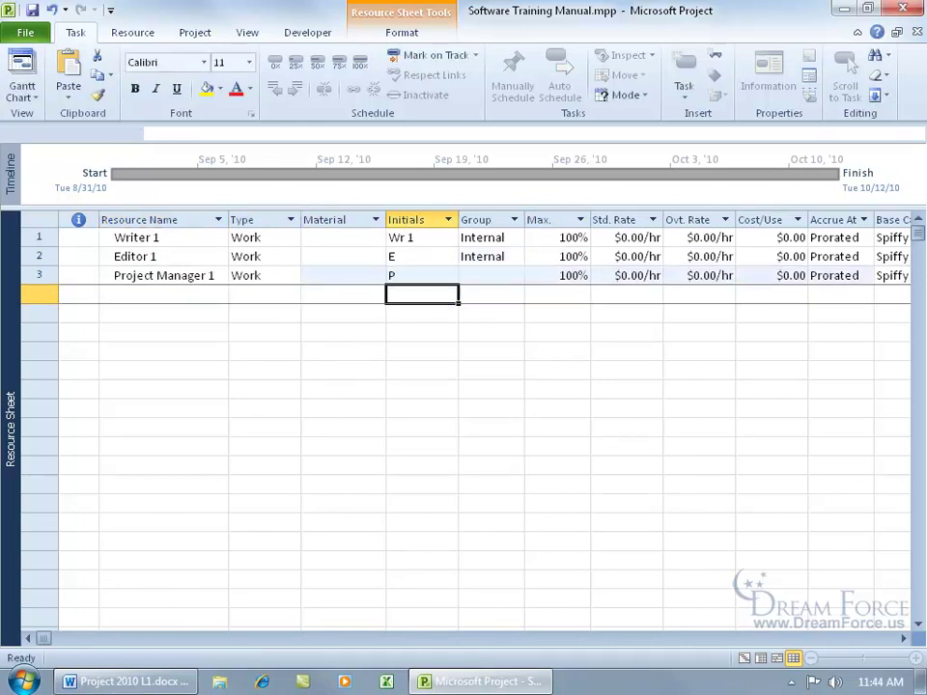
key("Left")
key("Left")
key("Left")
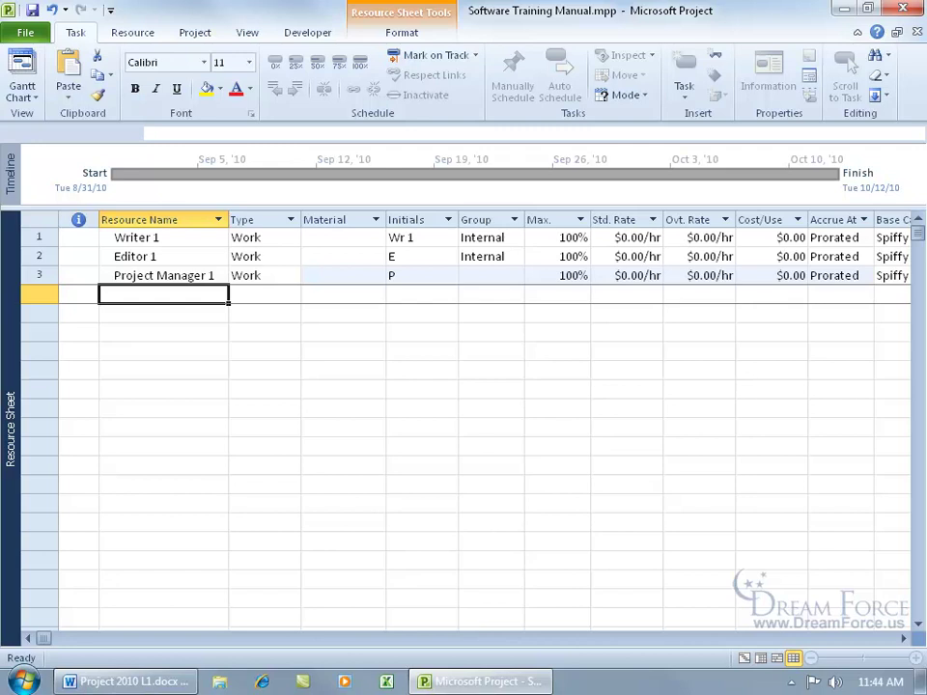
type("Publisher")
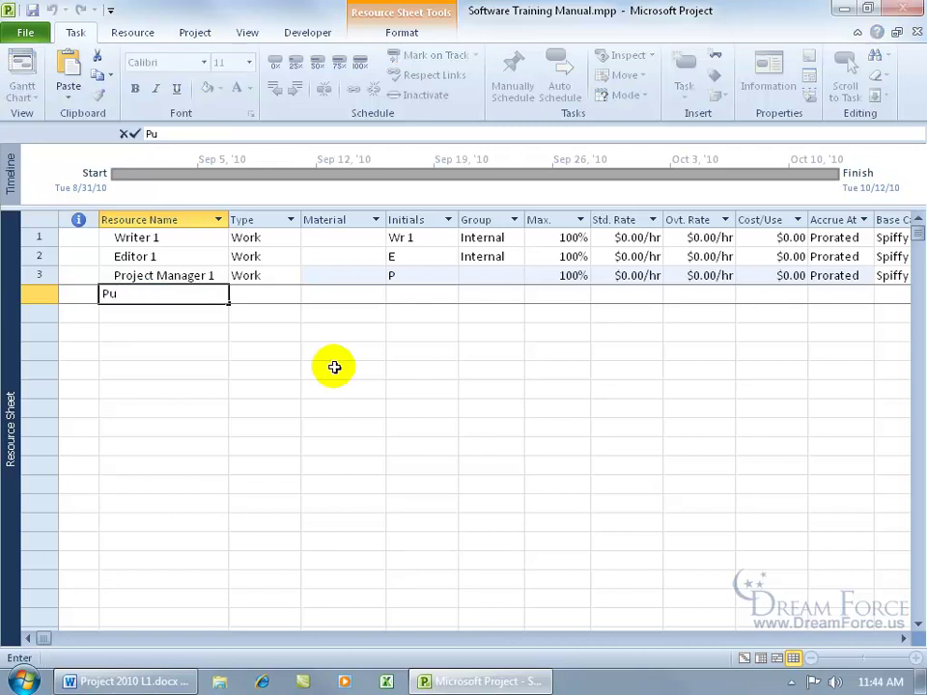
key("Tab")
key("Tab")
key("Tab")
key("Tab")
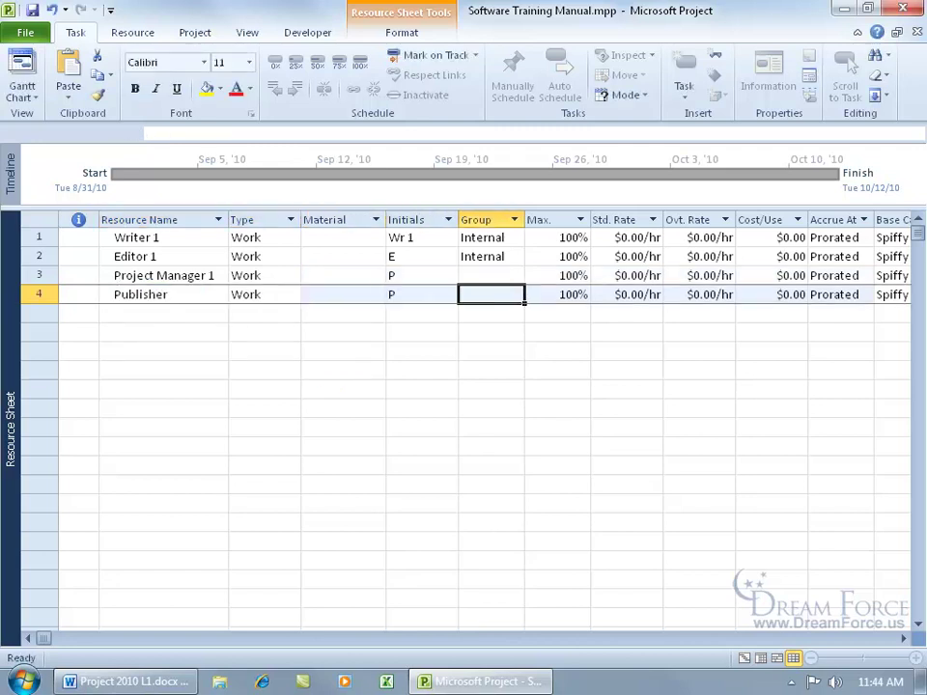
Fill Editor 1's Internal group down to Project Manager 1 and Publisher.
left_click(505, 273)
left_click(494, 291)
left_click(512, 257)
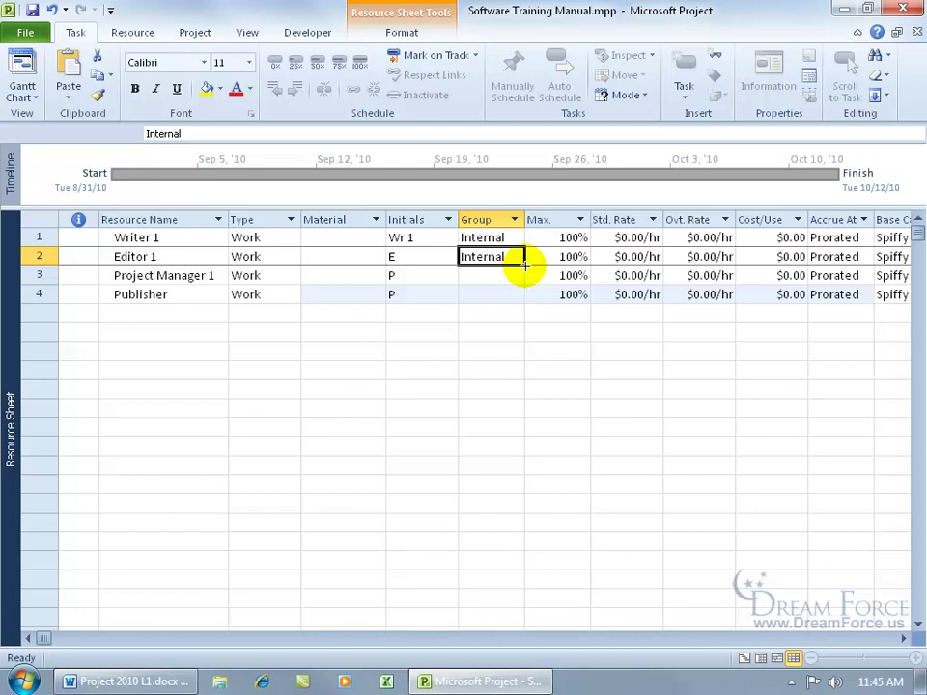
left_click_drag(525, 266, 528, 307)
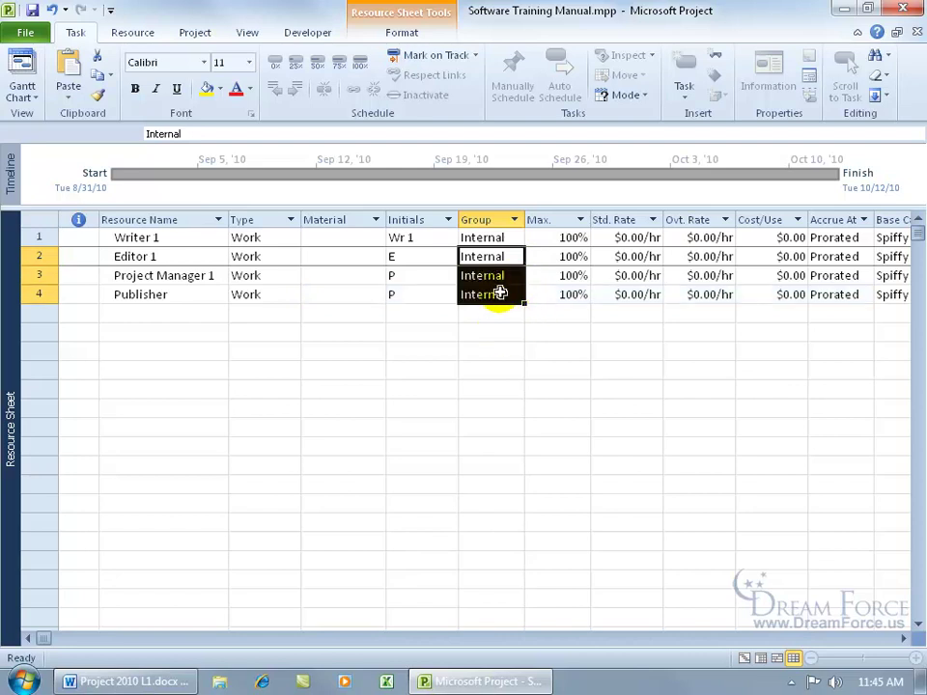
left_click(506, 256)
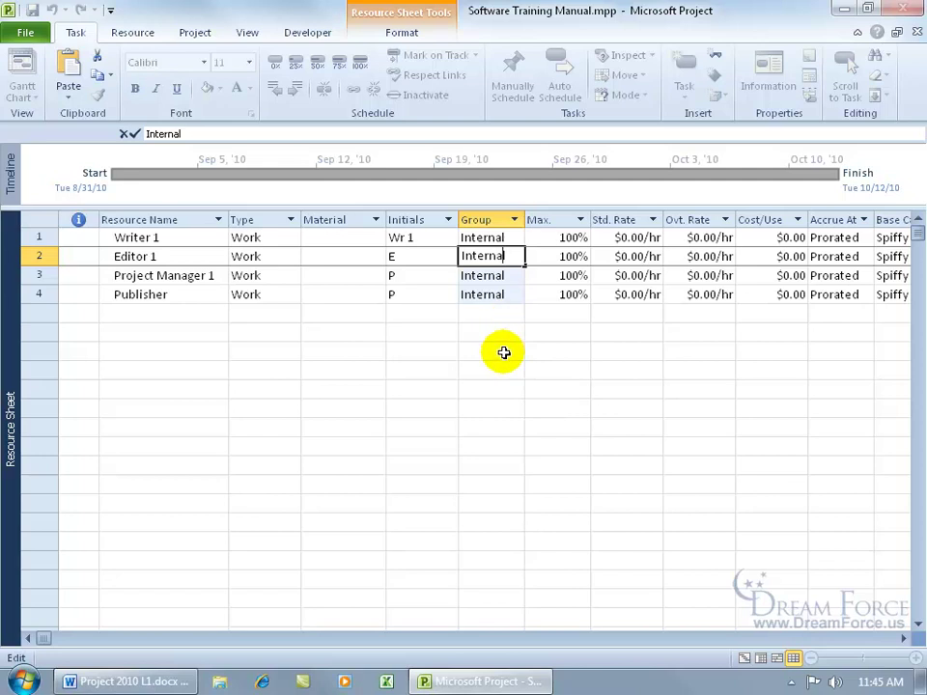
left_click(151, 310)
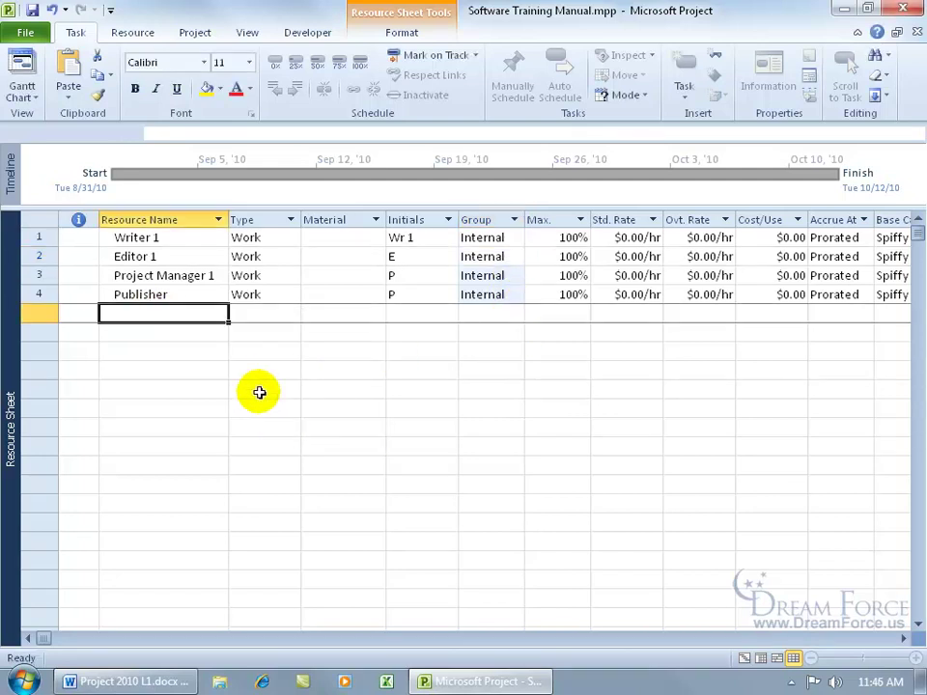
Add Subject Matter Expert as a resource in the External group.
type("Subject Matter Expert")
key("Tab")
key("Tab")
key("Tab")
key("Tab")
type("External")
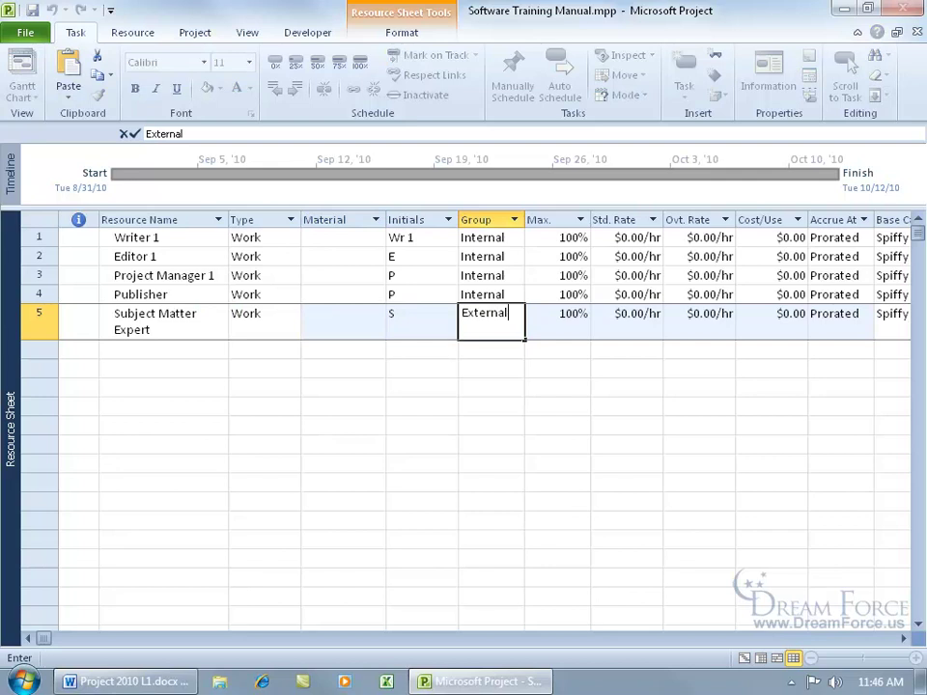
key("Return")
Add Travel Expenses as a Cost resource in the Internal group.
type("Travel Expenses")
key("Tab")
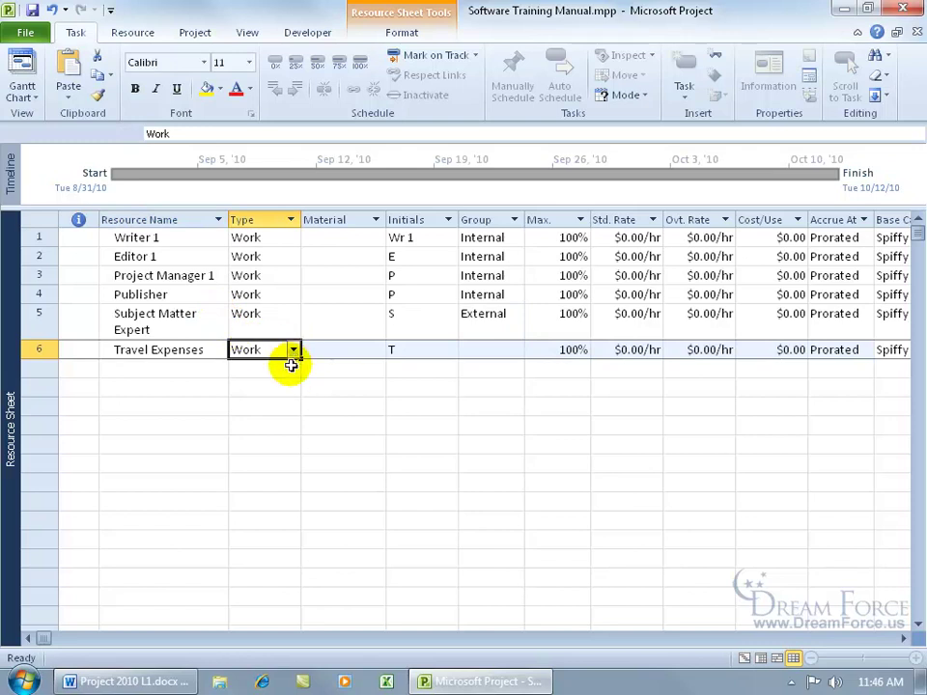
type("Cost")
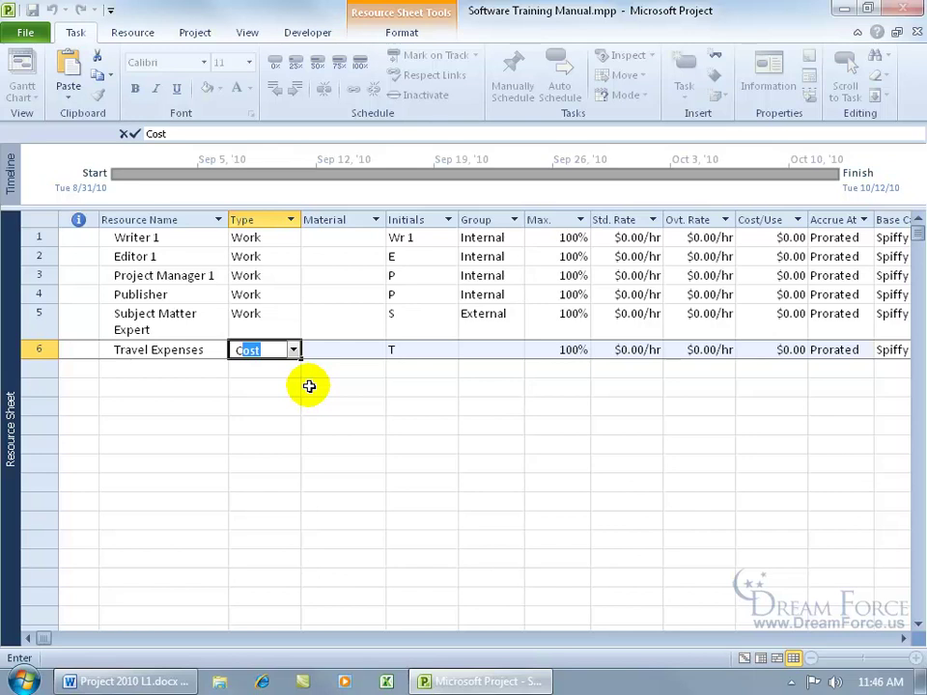
key("Tab")
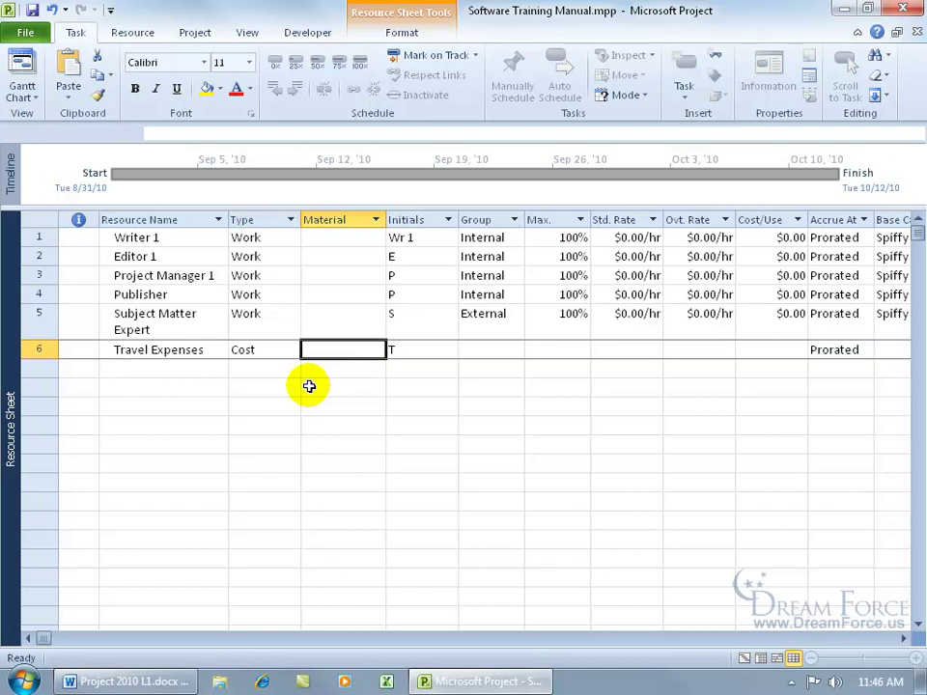
key("Tab")
key("Tab")
type("Internal")
key("Return")
key("Tab")
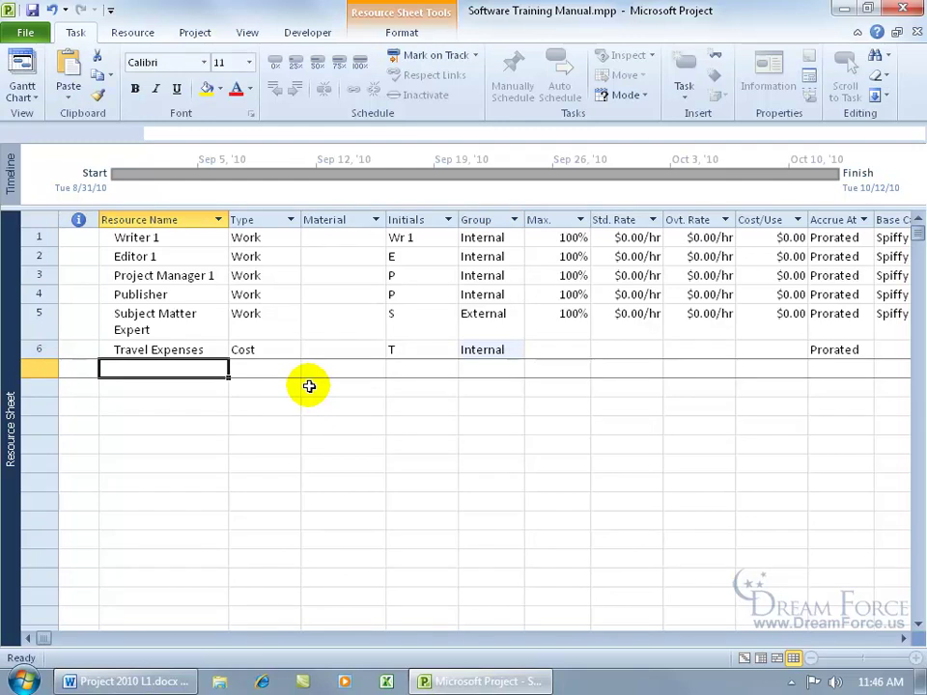
Enter Glossy Paper in row 7 as a Material resource with material label Ream.
type("Glossy Paper")
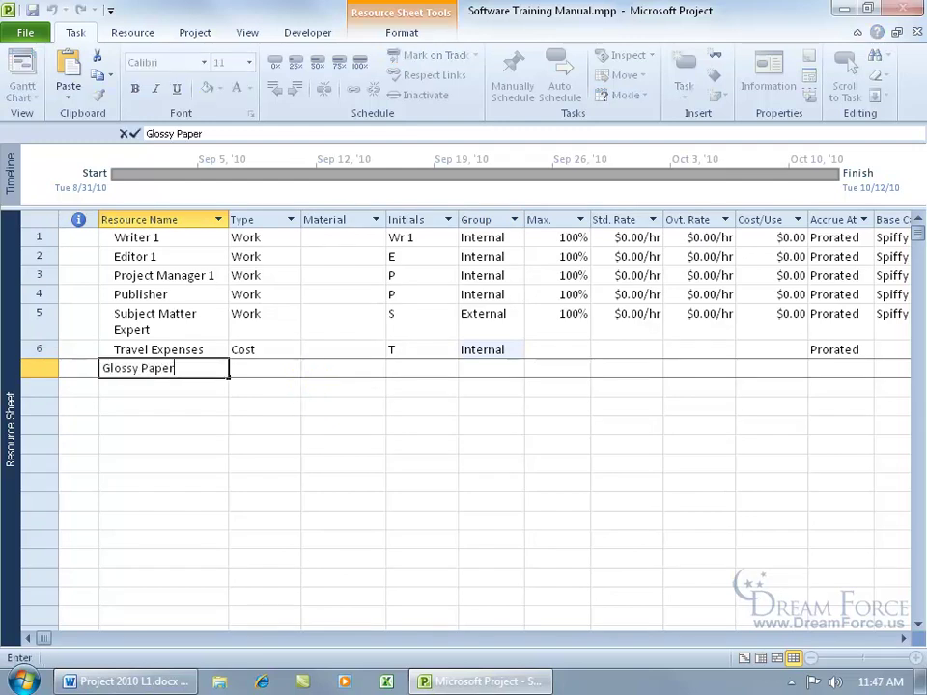
key("Tab")
type("M")
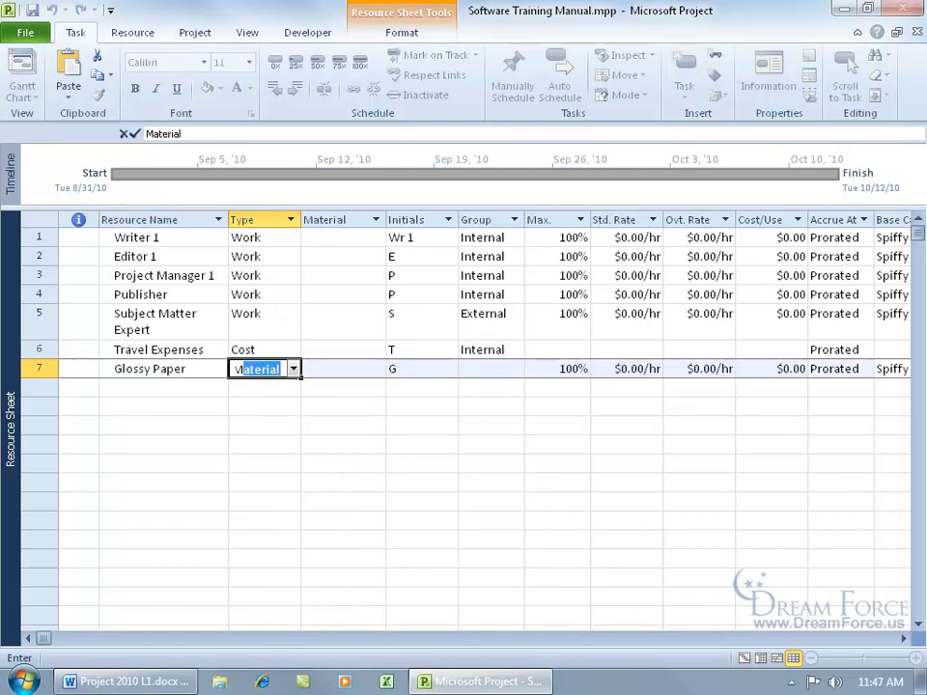
key("Tab")
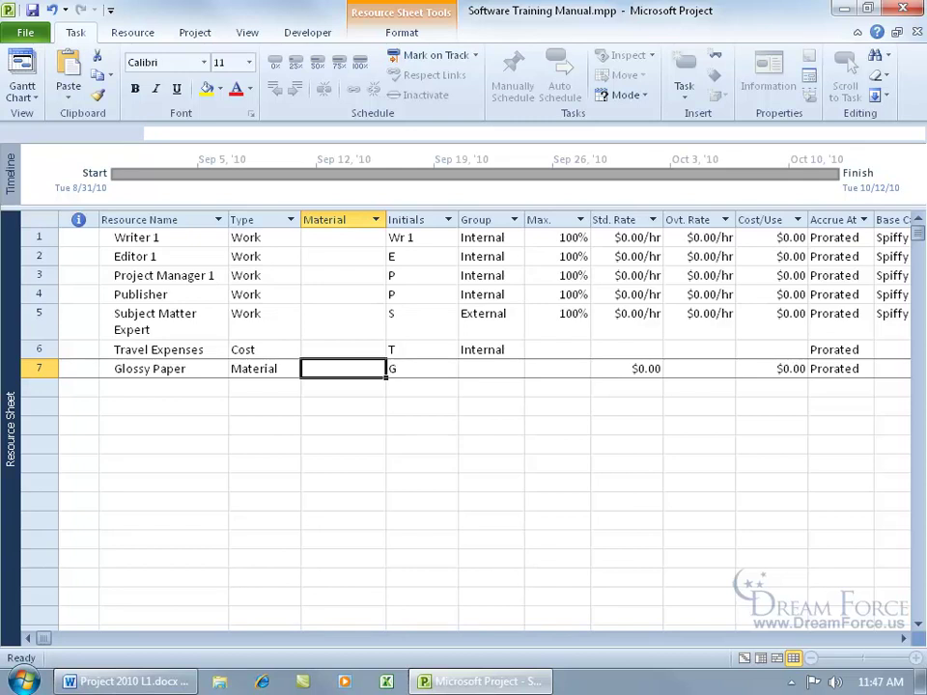
type("Ream")
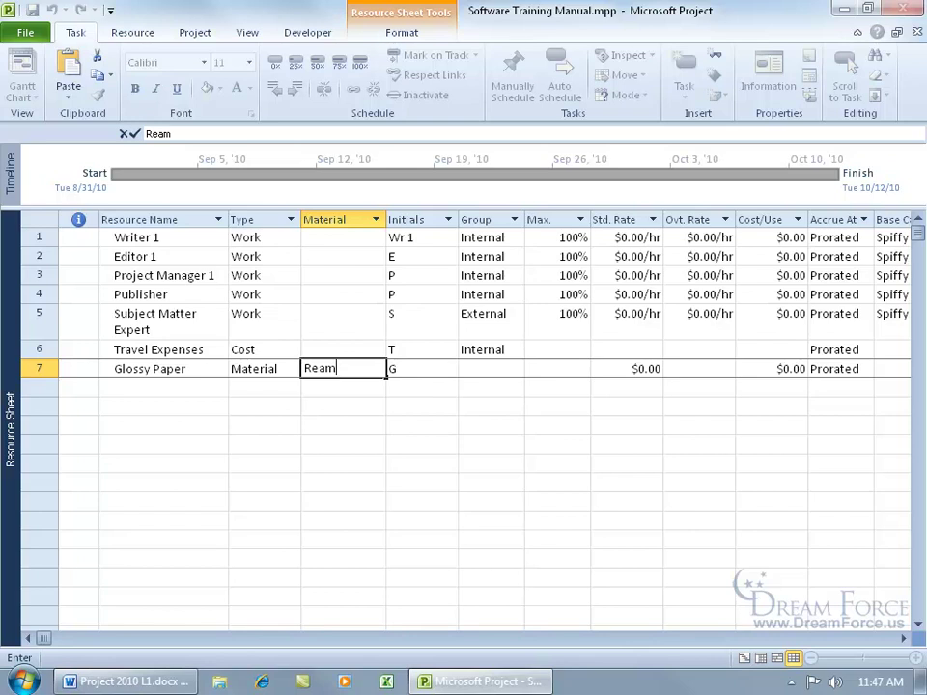
key("Tab")
key("Return")
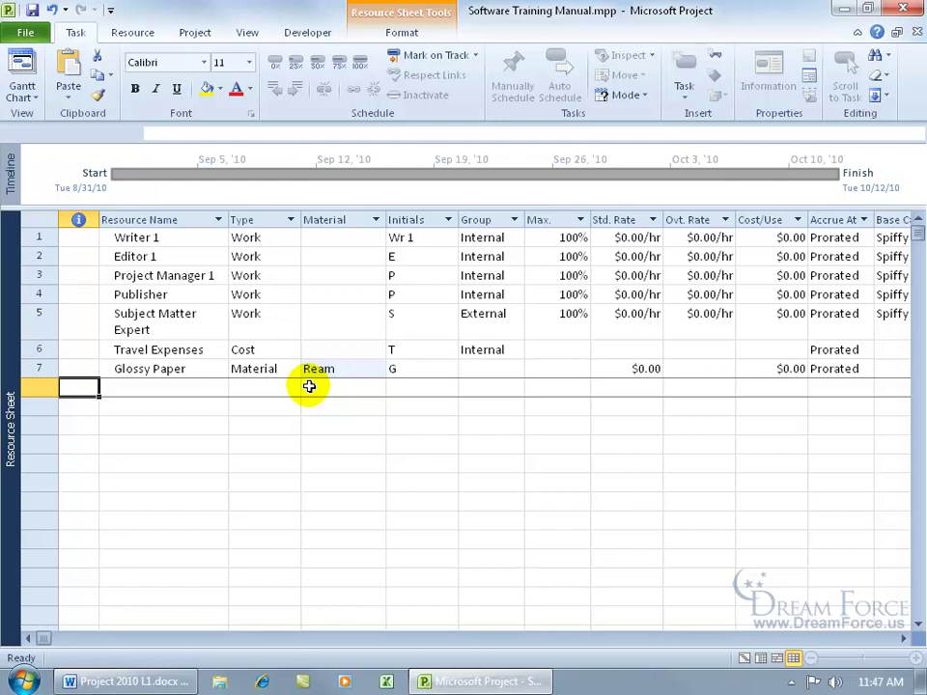
Add Budget - Miscellaneous Costs as a Cost resource in the Internal group.
key("Tab")
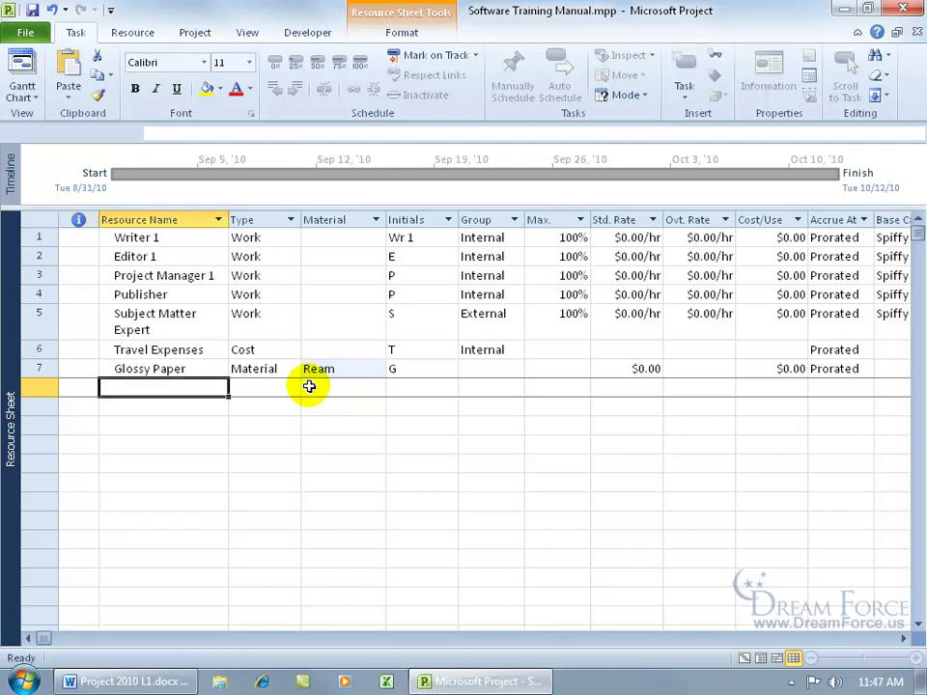
type("Budget - Miscellan")
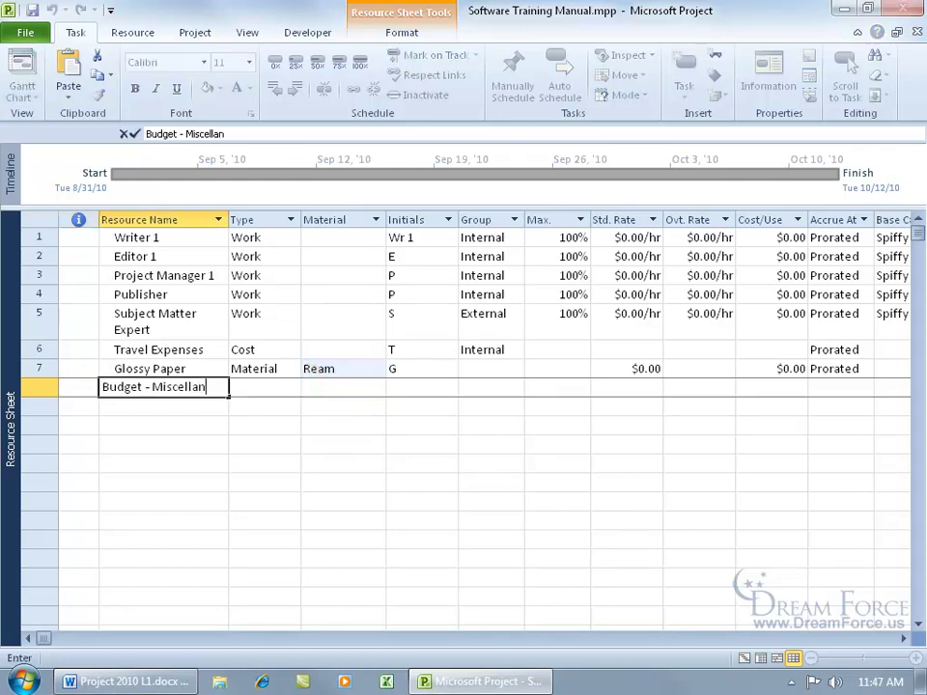
type("eous Costs")
key("Tab")
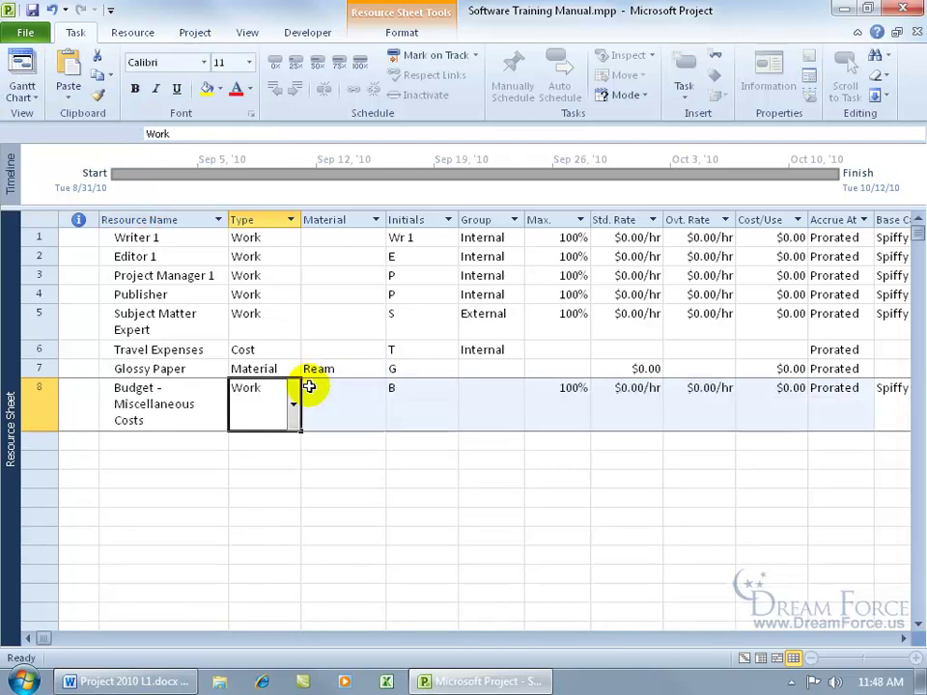
type("Cost")
key("Tab")
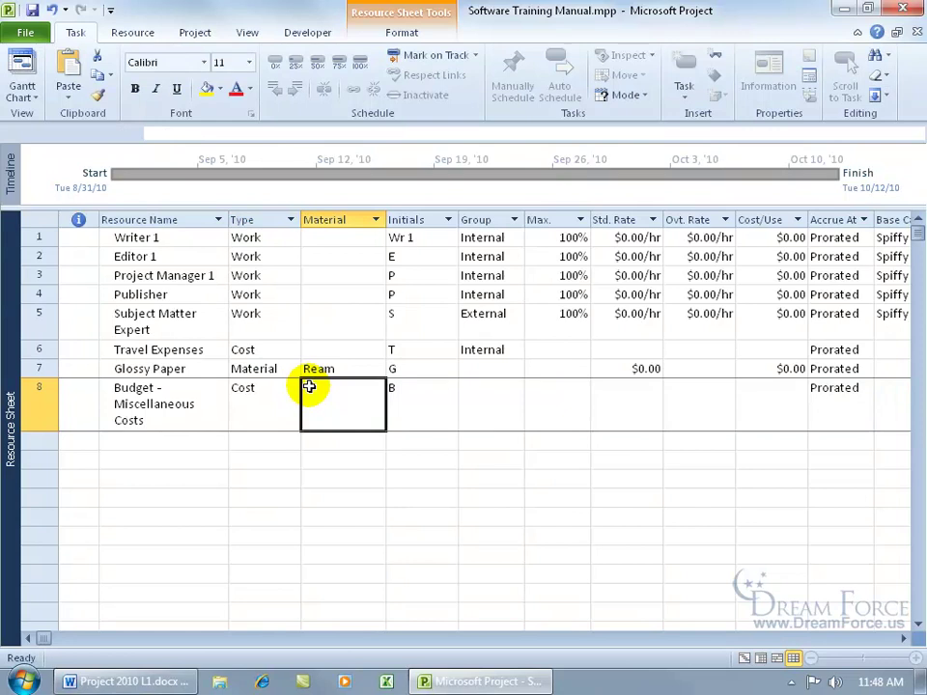
key("Tab")
key("Tab")
type("I")
key("Return")
Change Glossy Paper's group to External.
left_click(475, 368)
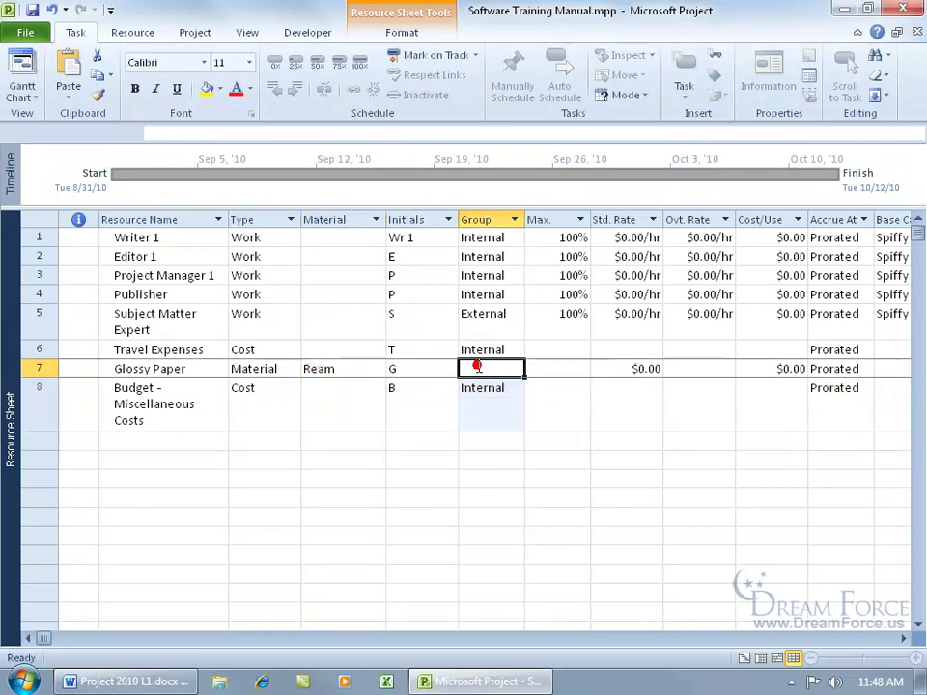
type("External")
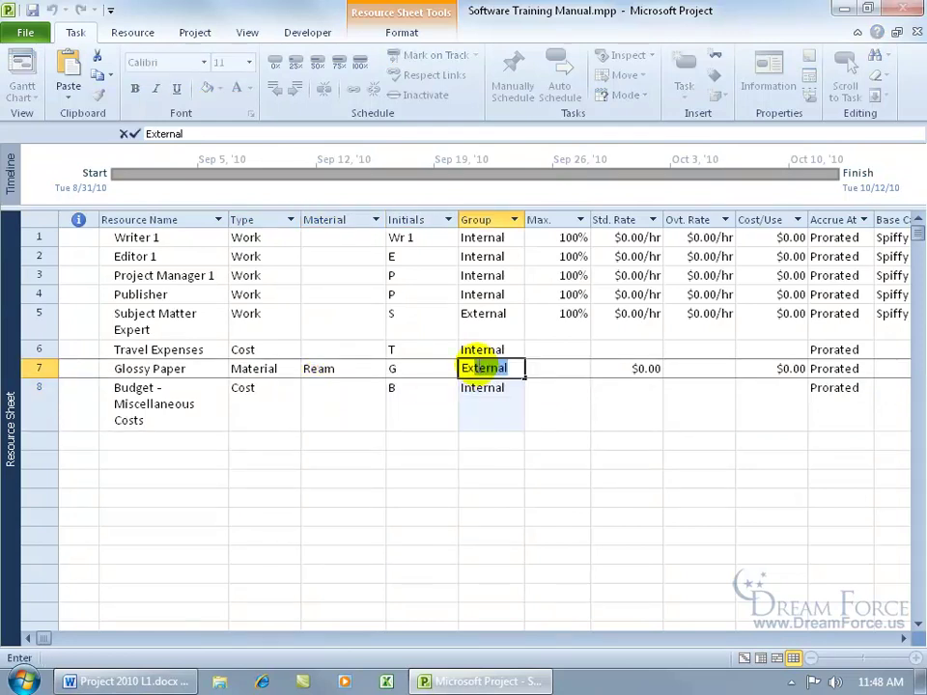
key("Return")
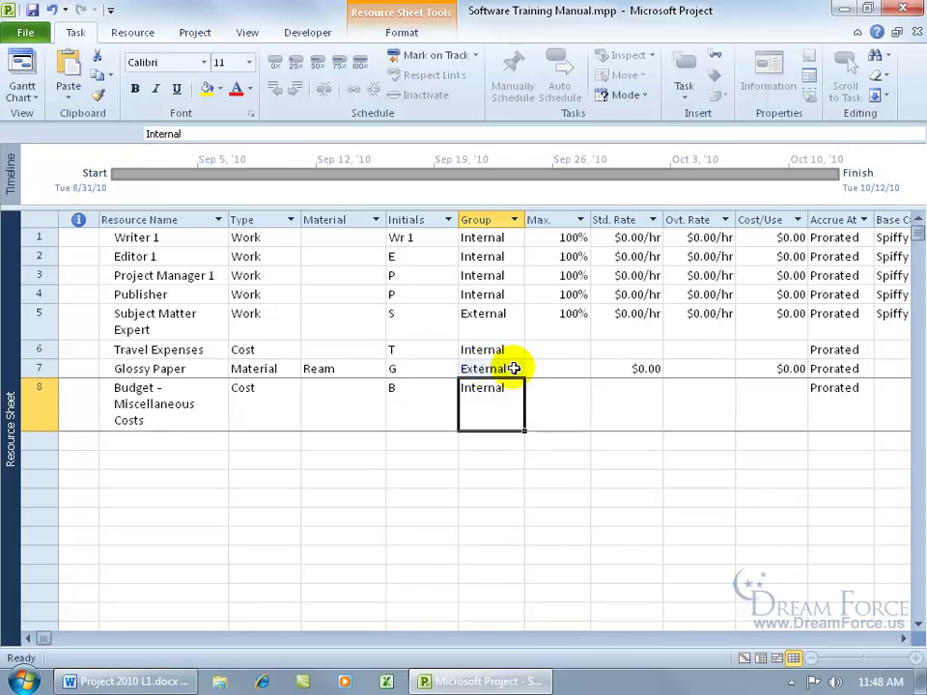
left_click(193, 439)
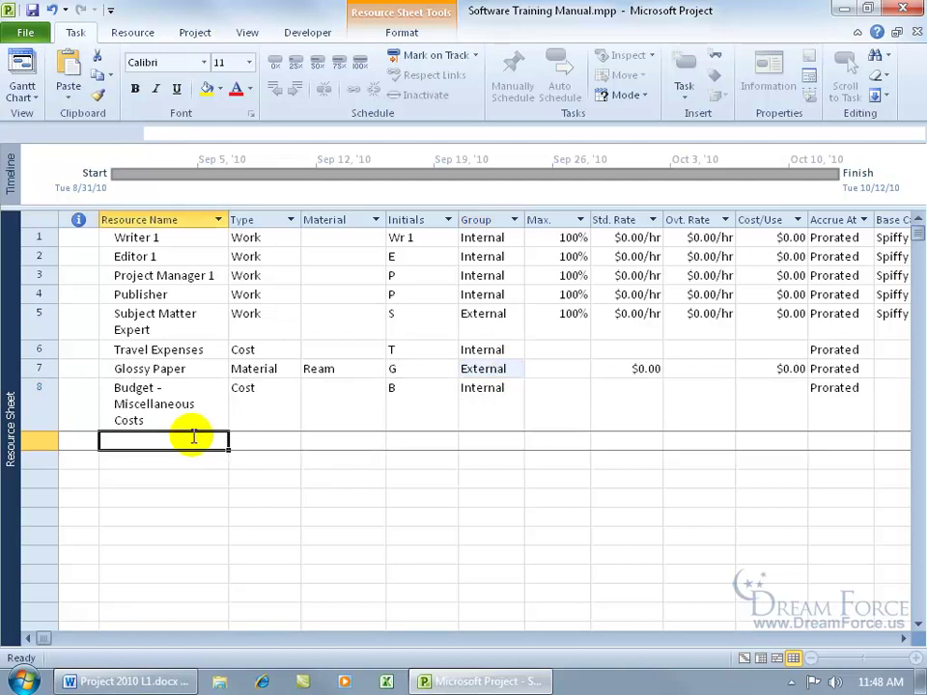
Add Budget - Labor in row 9 as a Work resource in the Internal group.
type("Budget - Labor")
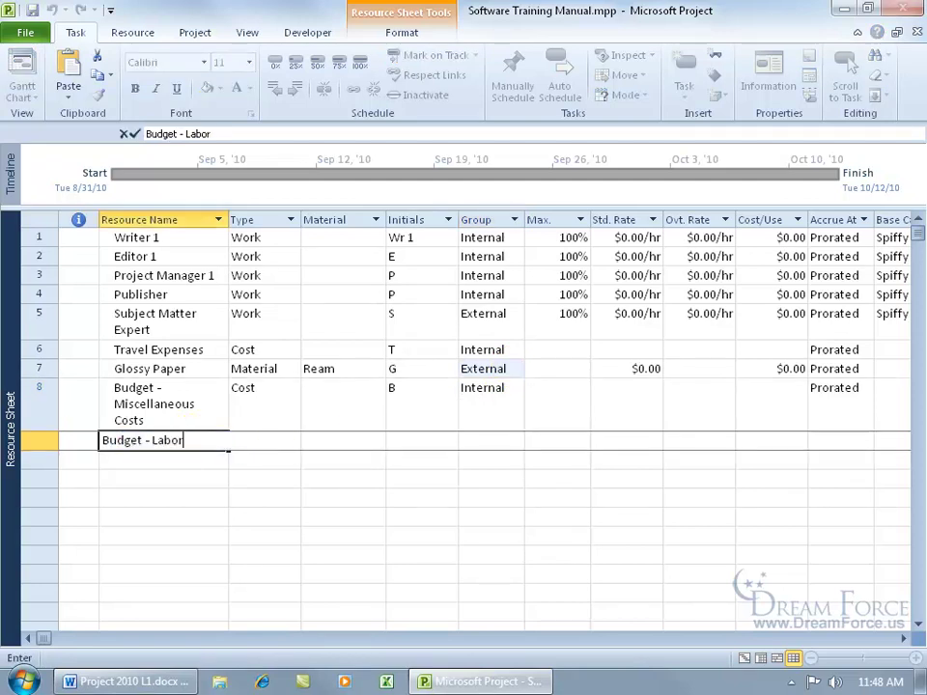
key("Tab")
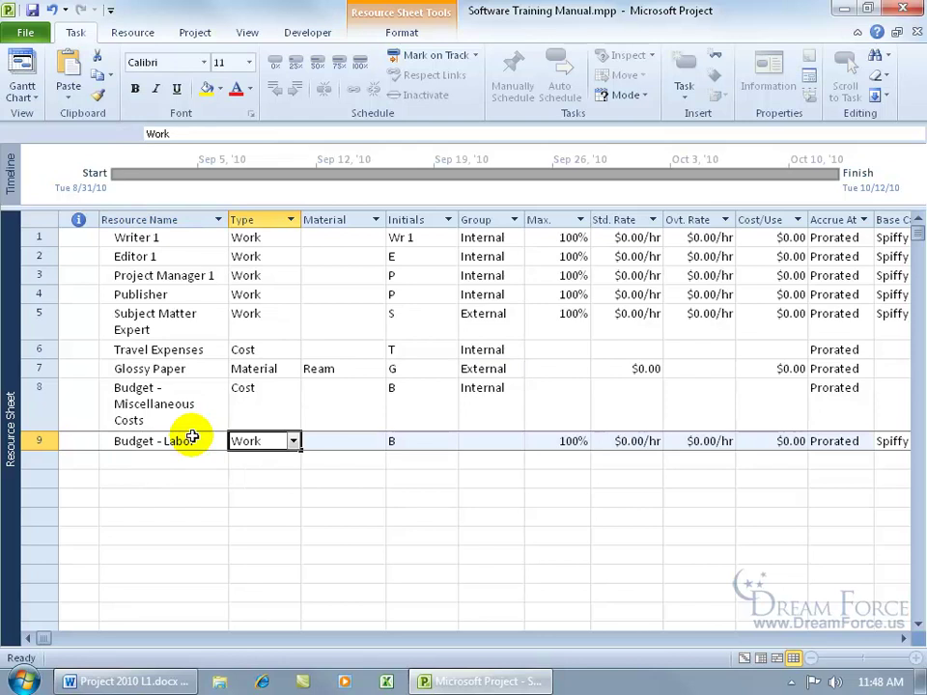
key("Tab")
key("Tab")
key("Tab")
type("Internal")
key("Return")
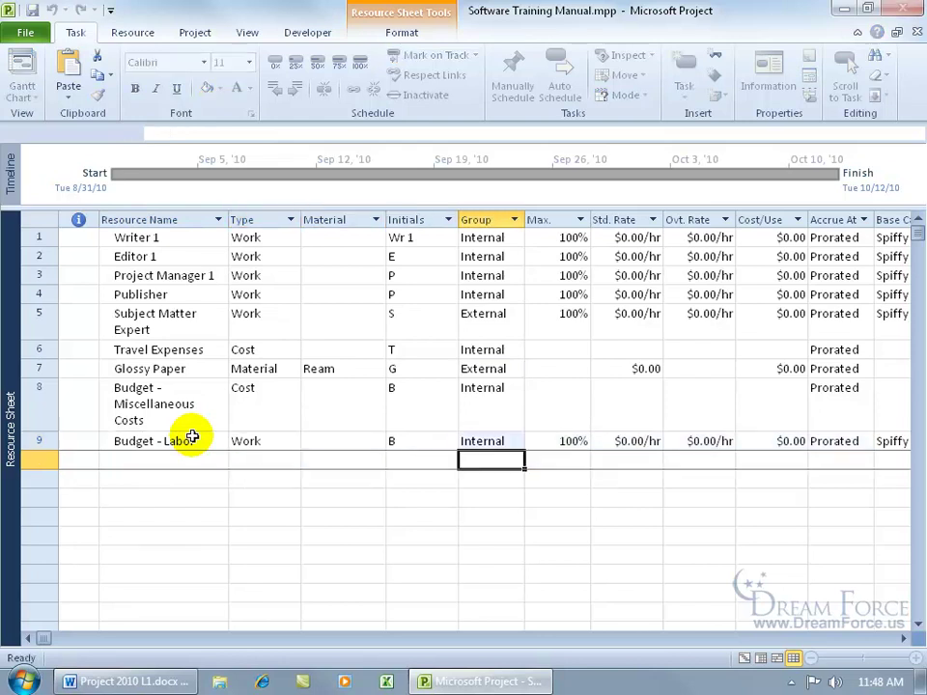
key("Home")
Add Budget - Material as a Material resource labelled Ream in the Internal group.
type("Budget - Ma")
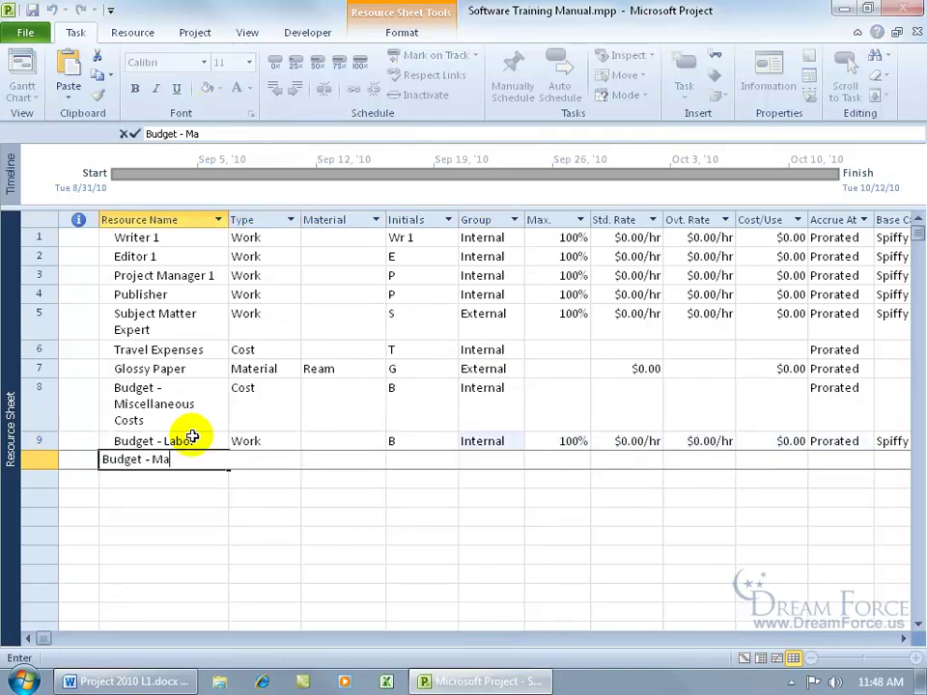
type("terial")
key("Tab")
type("M")
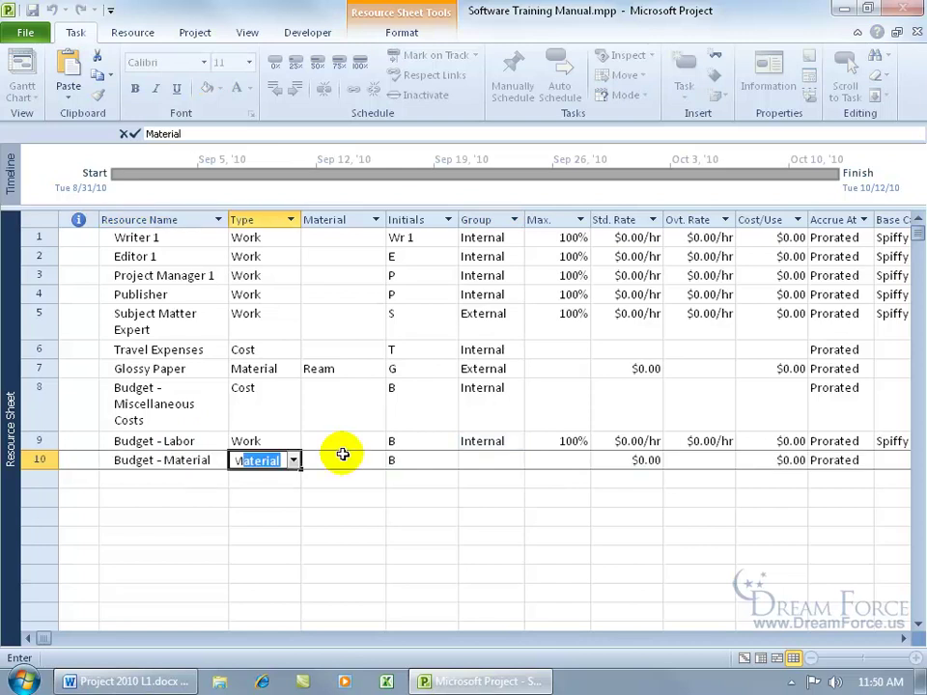
key("Tab")
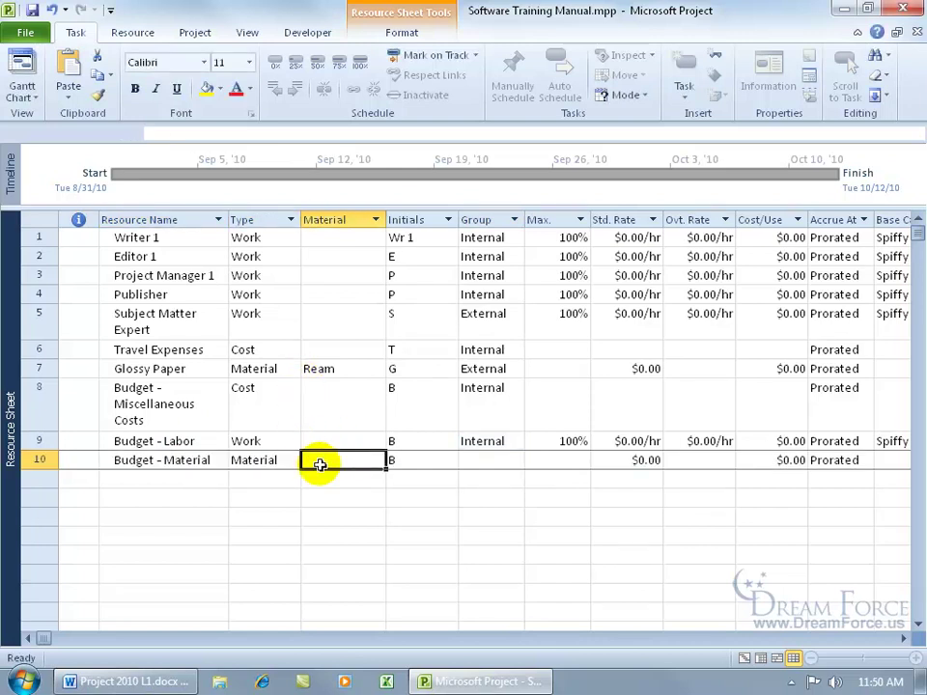
type("R")
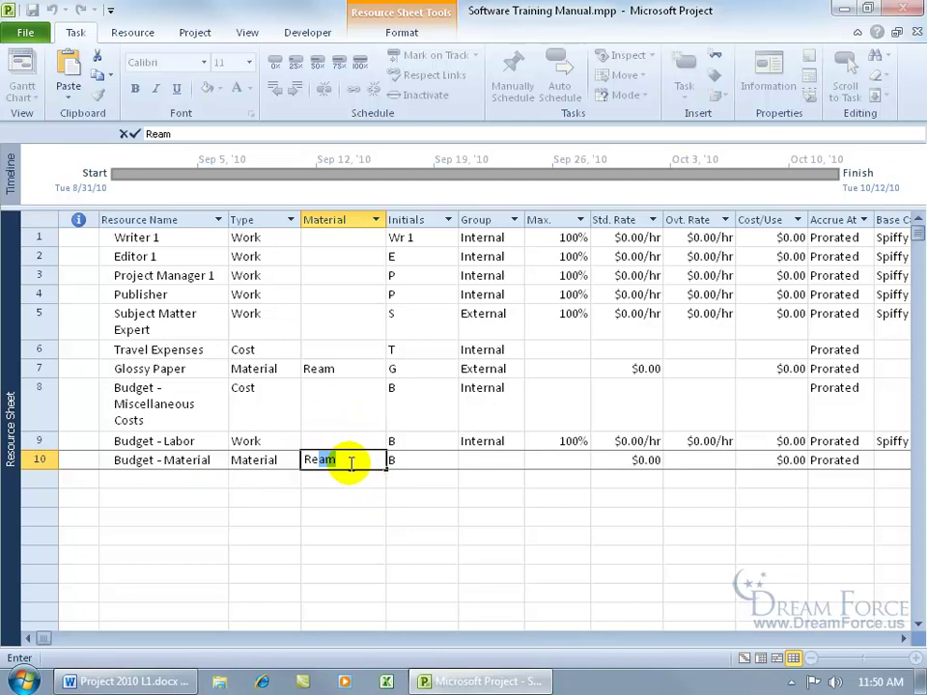
key("BackSpace")
key("BackSpace")
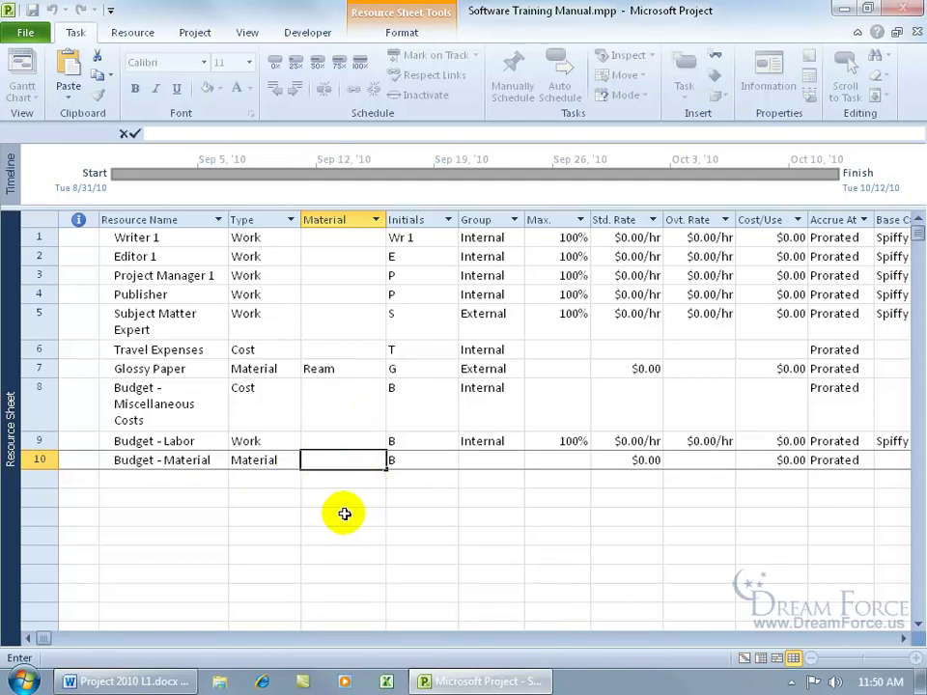
type("Ream")
key("Tab")
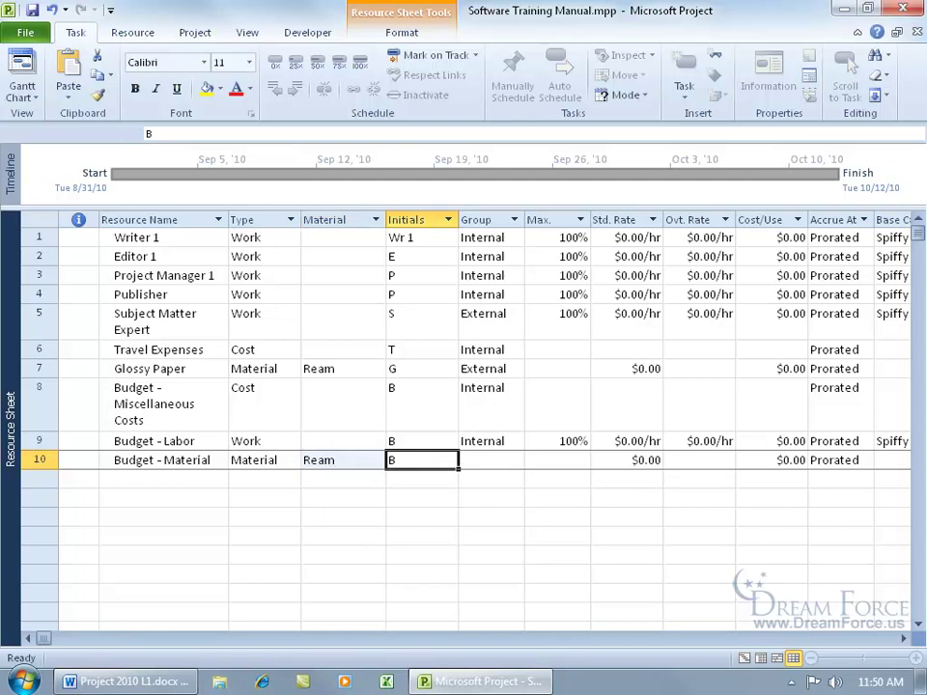
left_click(502, 462)
type("Internal")
key("Return")
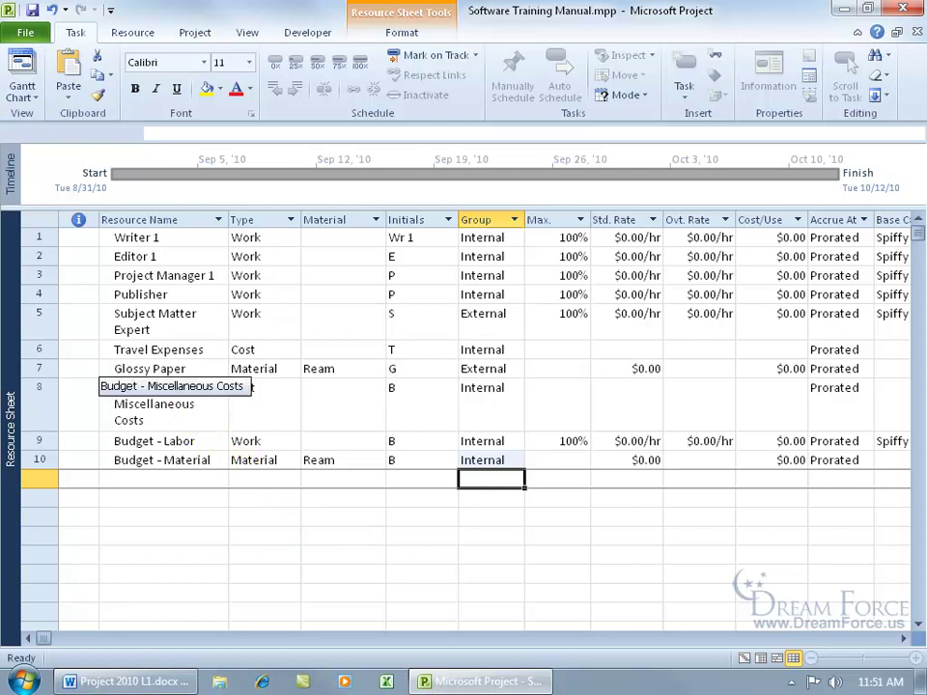
Tick Budget in Resource Information for Budget - Miscellaneous Costs.
left_click(134, 406)
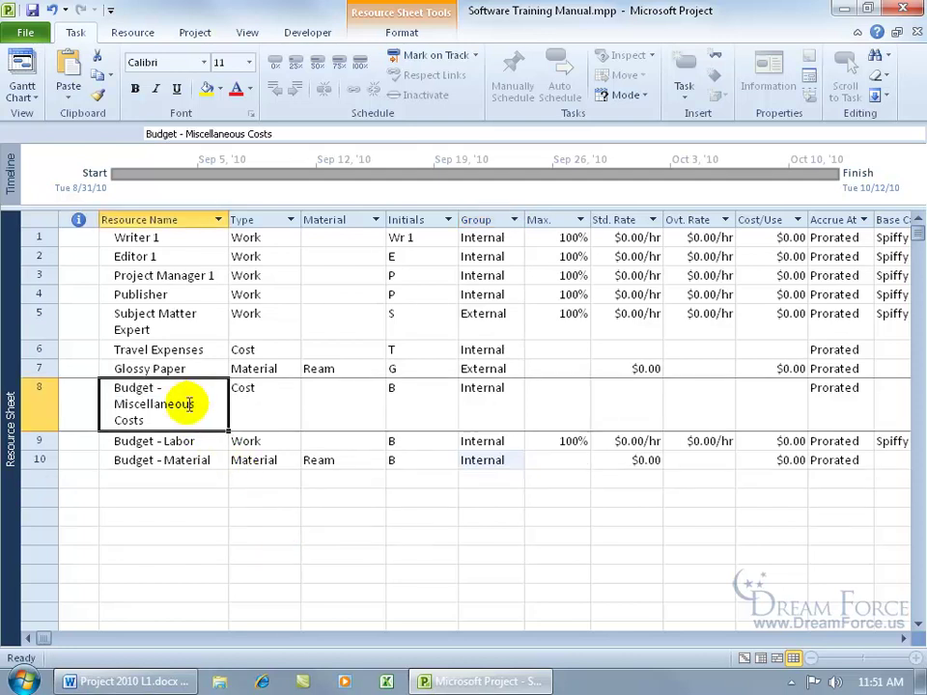
double_click(188, 410)
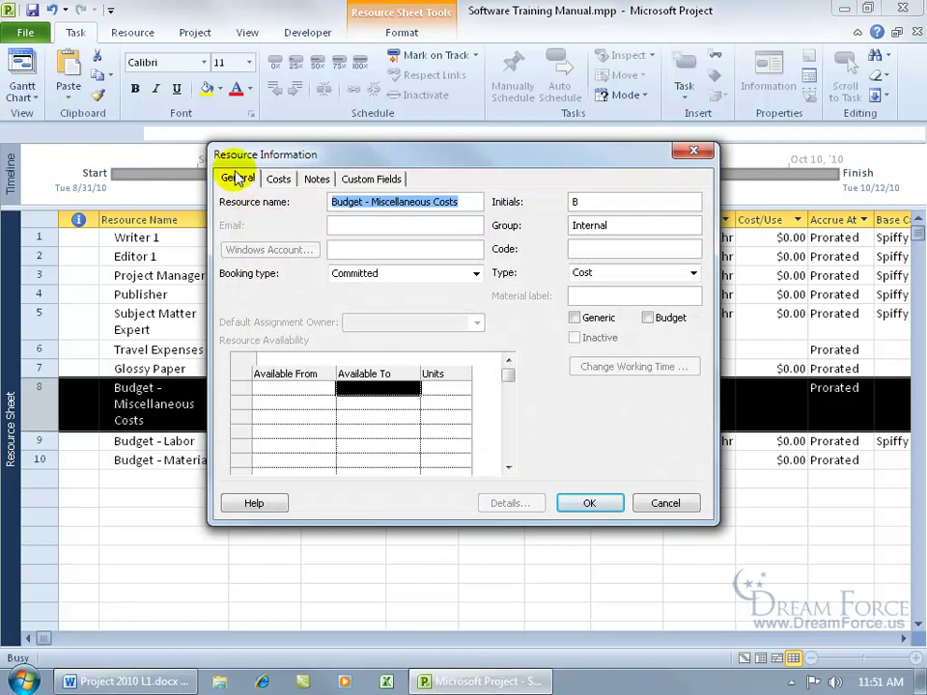
left_click(647, 319)
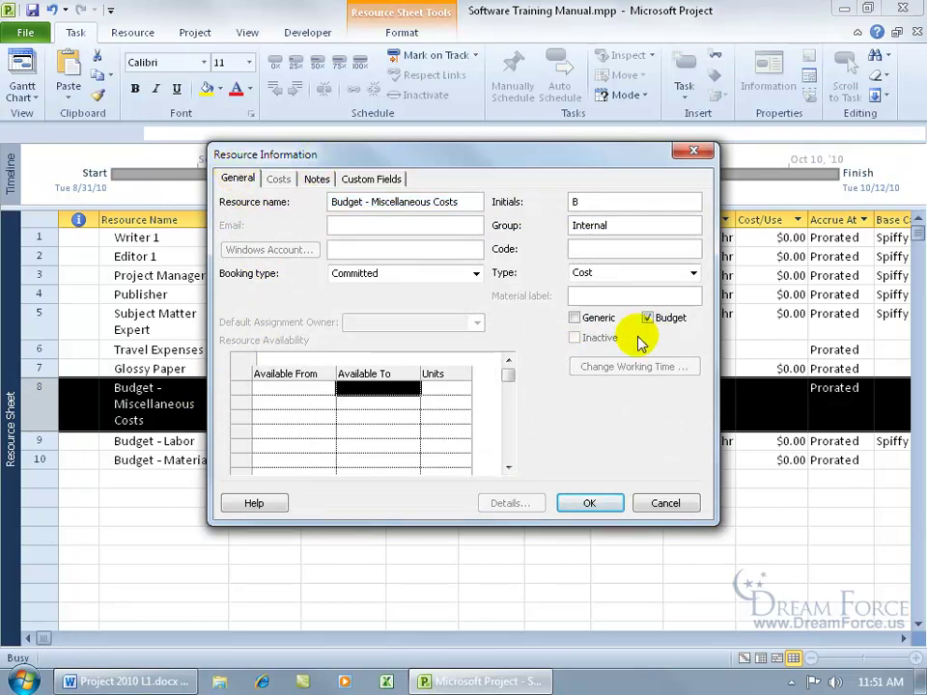
left_click(593, 503)
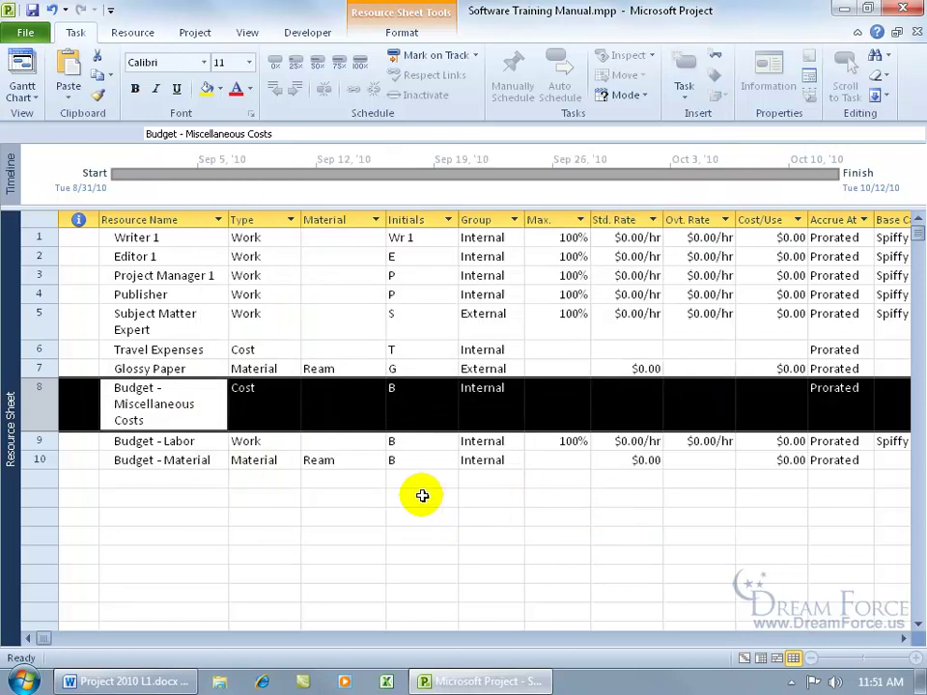
left_click(258, 402)
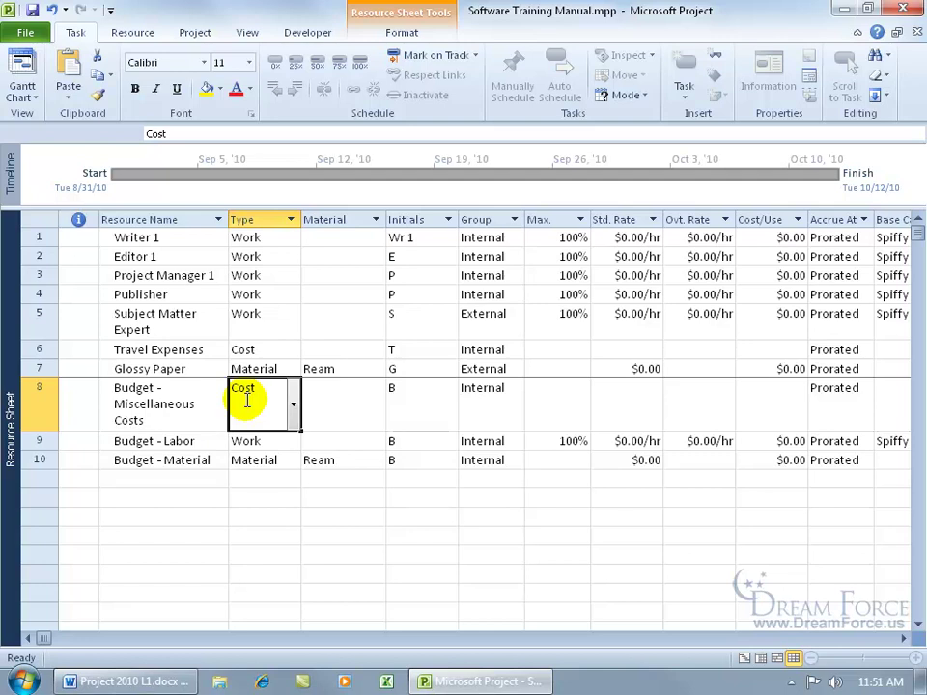
Flag Budget - Labor and Budget - Material as budget resources too.
left_click(240, 443)
double_click(241, 442)
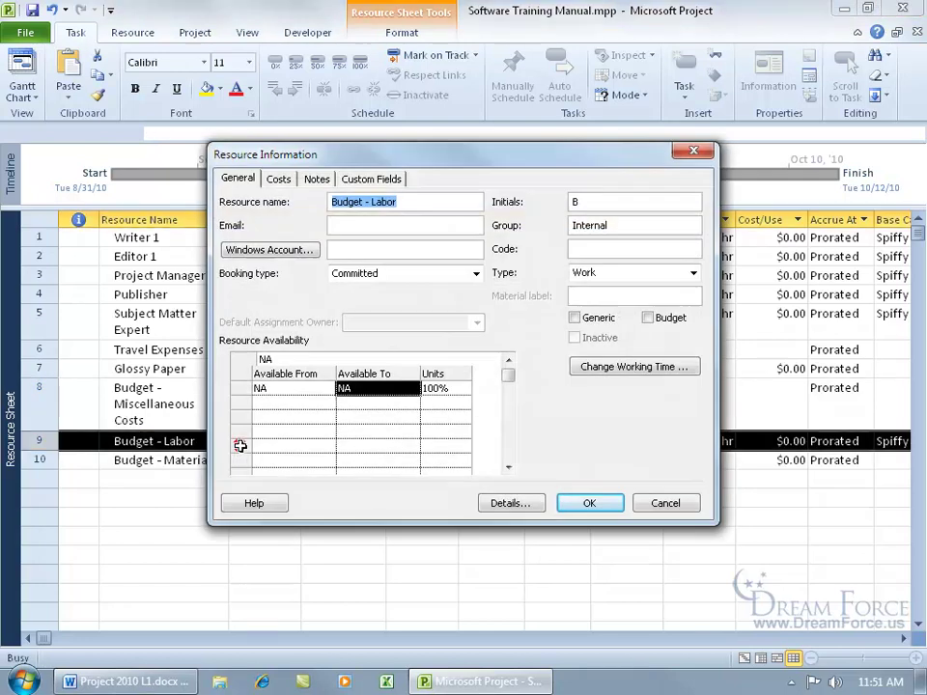
left_click(649, 318)
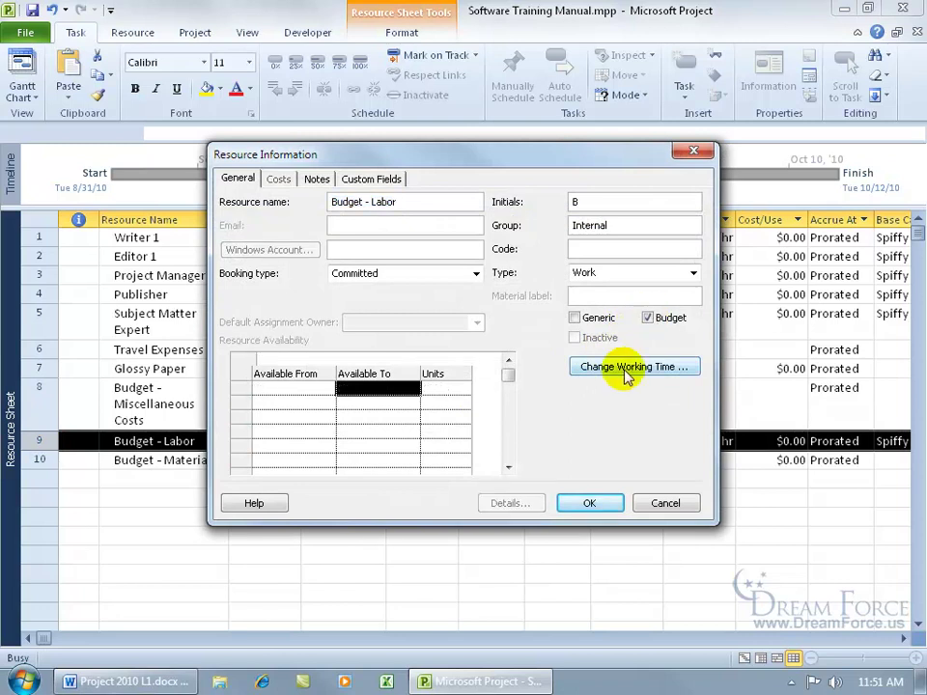
left_click(592, 503)
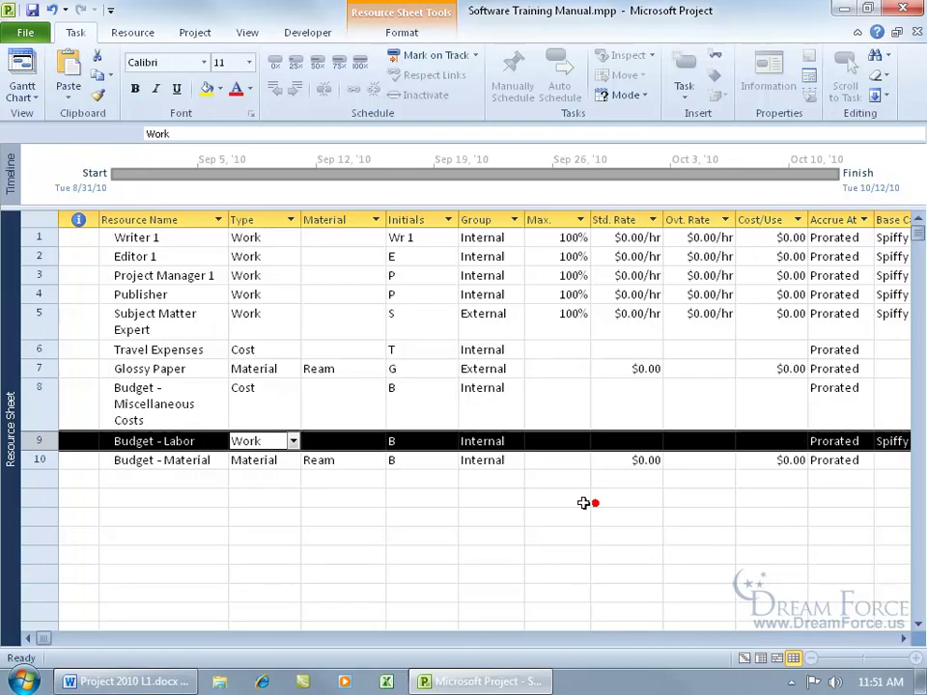
double_click(256, 461)
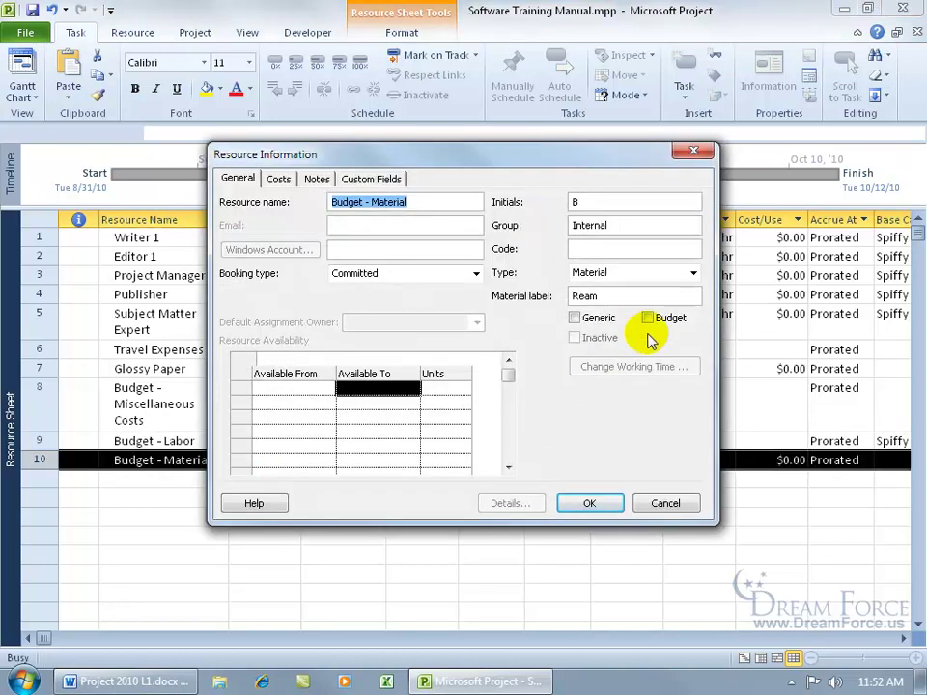
left_click(589, 501)
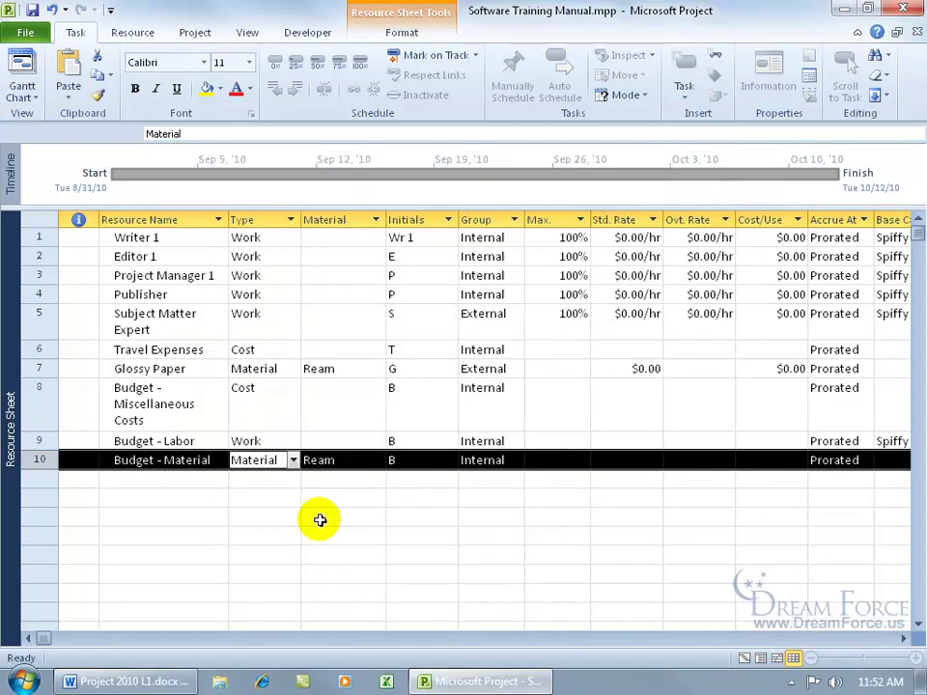